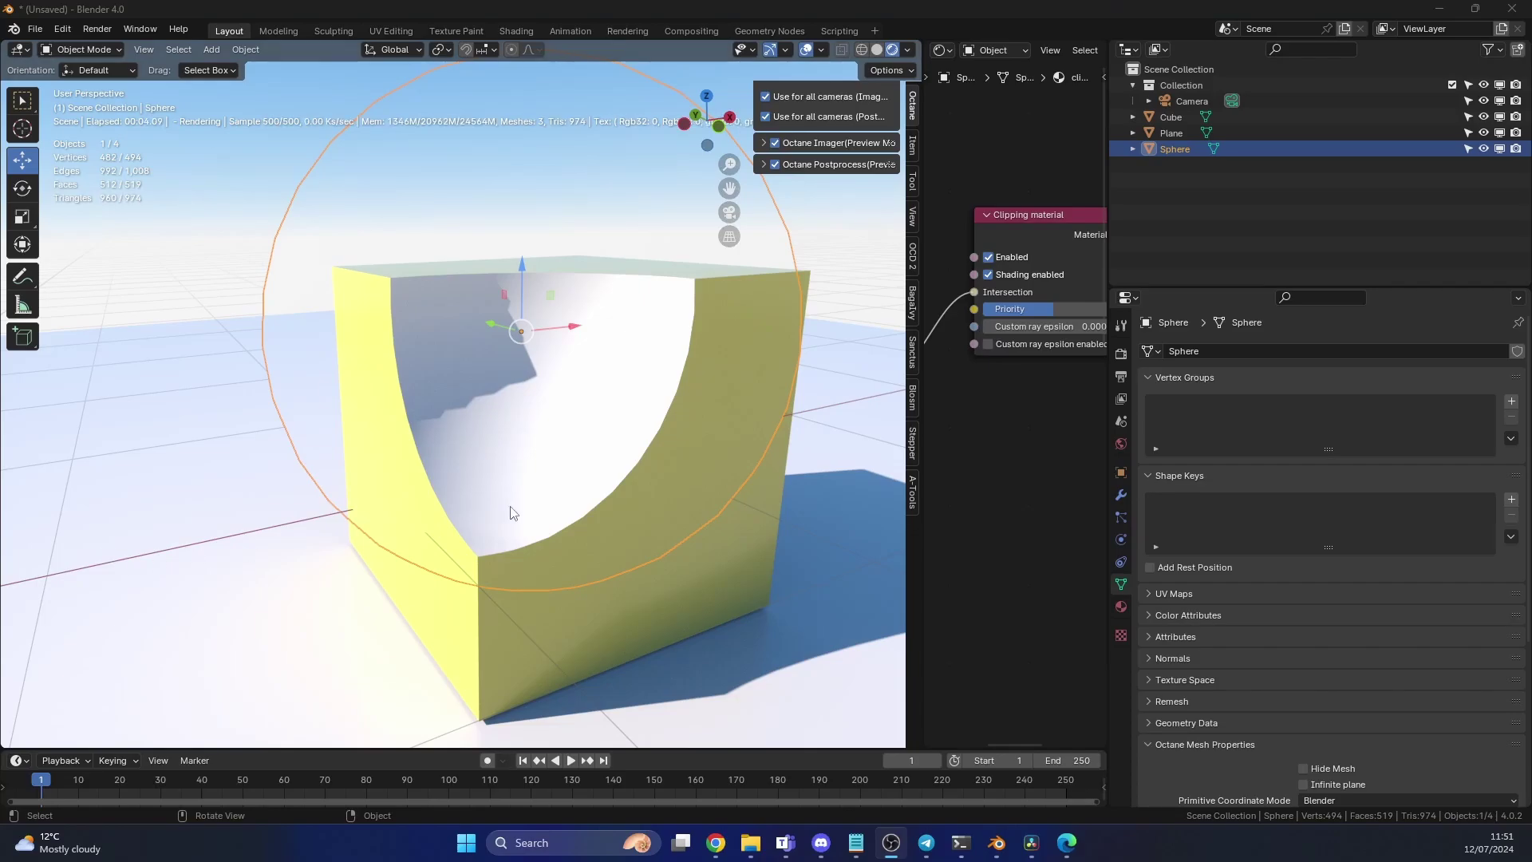
Move the clipping sphere, then lower it along Z inside the yellow cube's corner.
{"action": "middle_click_drag", "start_coordinate": [513, 513], "coordinate": [504, 529]}
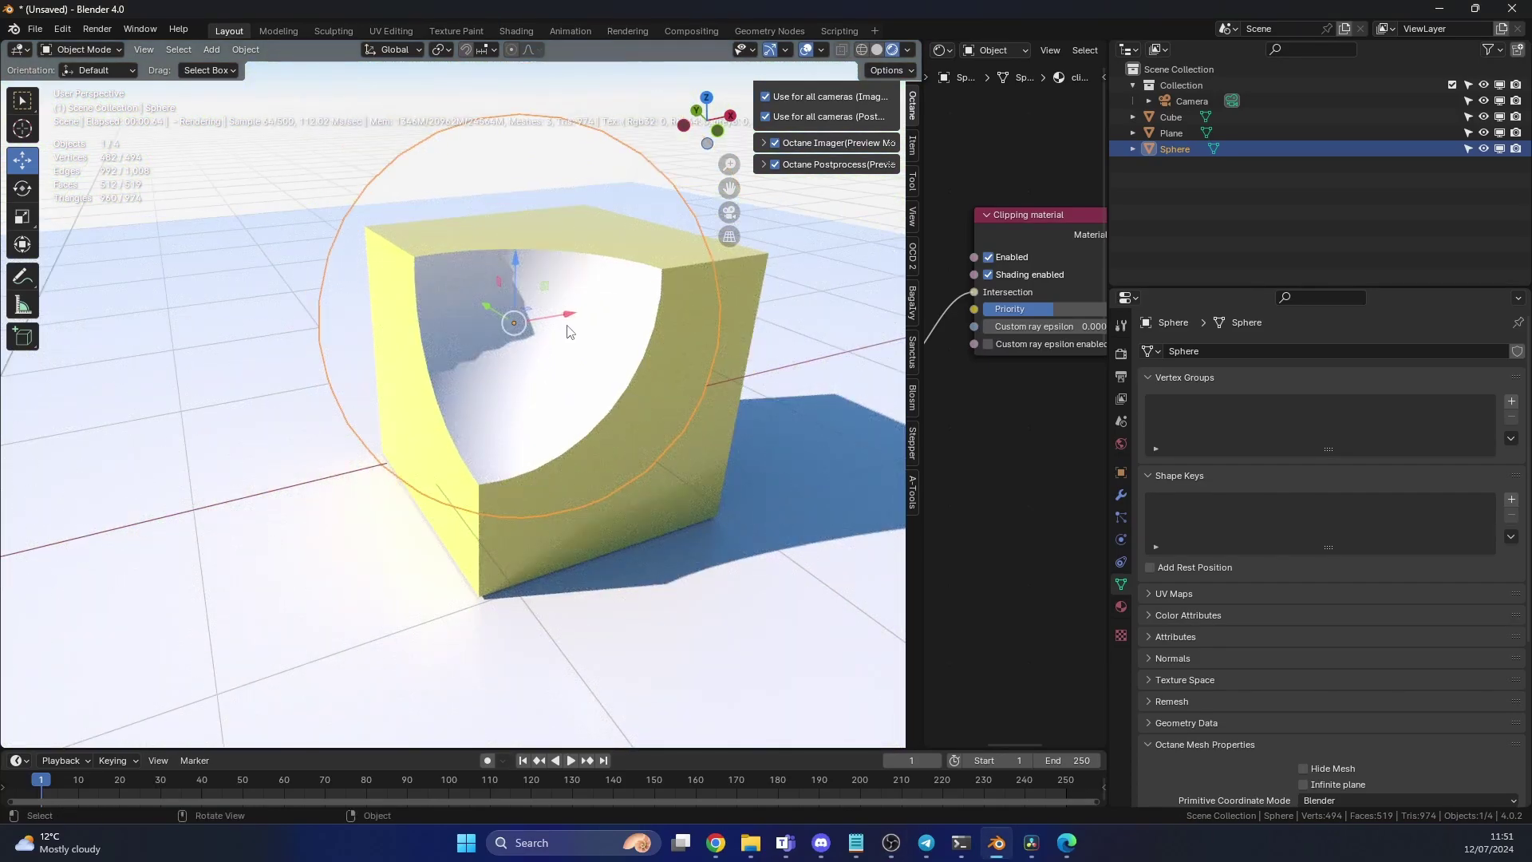
{"action": "key", "text": "g"}
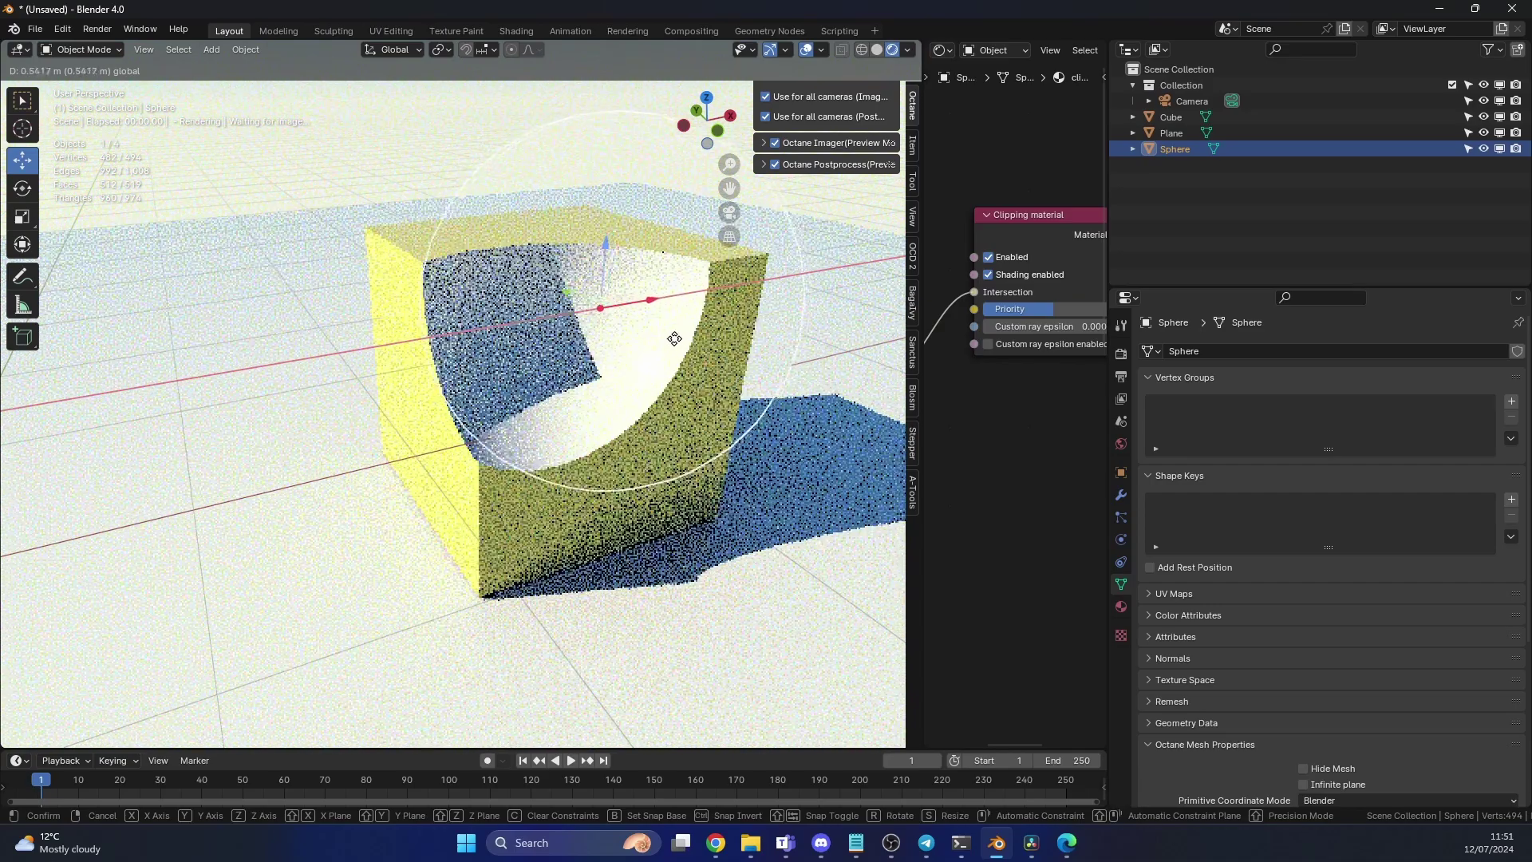
{"action": "left_click", "coordinate": [563, 405]}
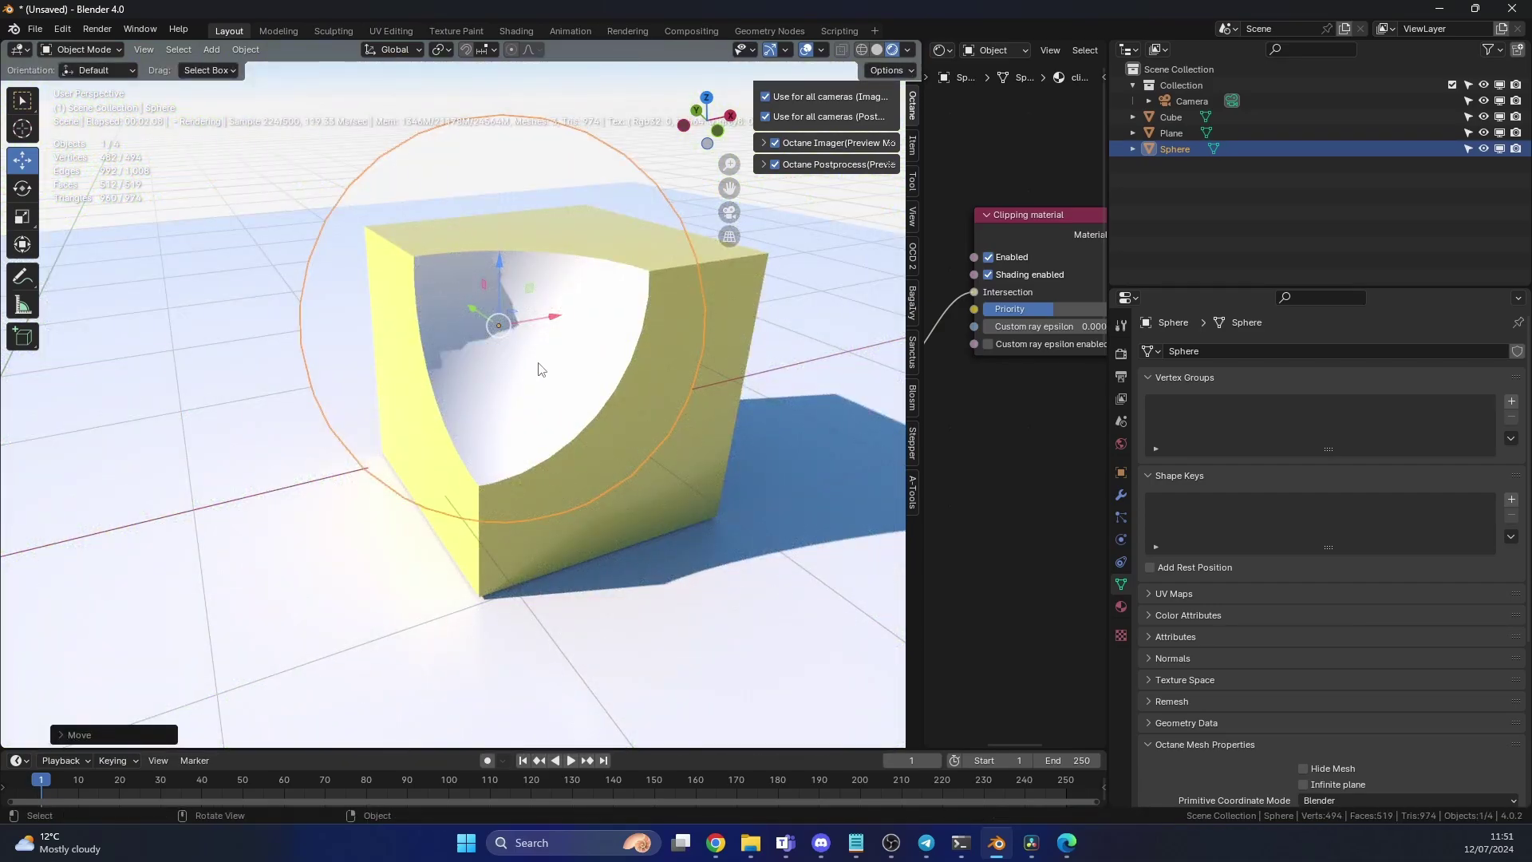
{"action": "key", "text": "g"}
{"action": "key", "text": "z"}
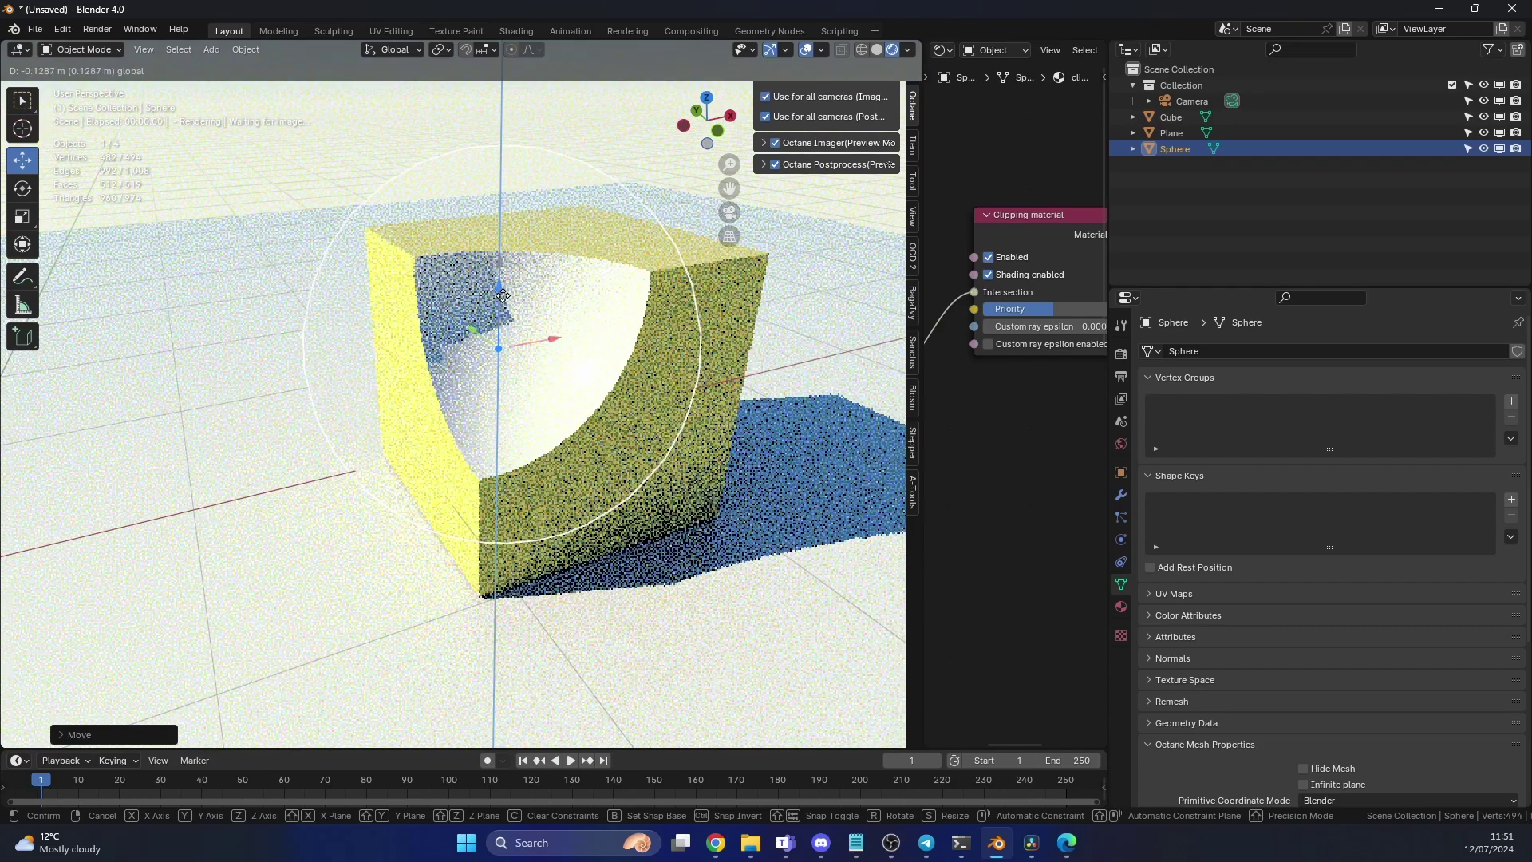
{"action": "left_click", "coordinate": [503, 301]}
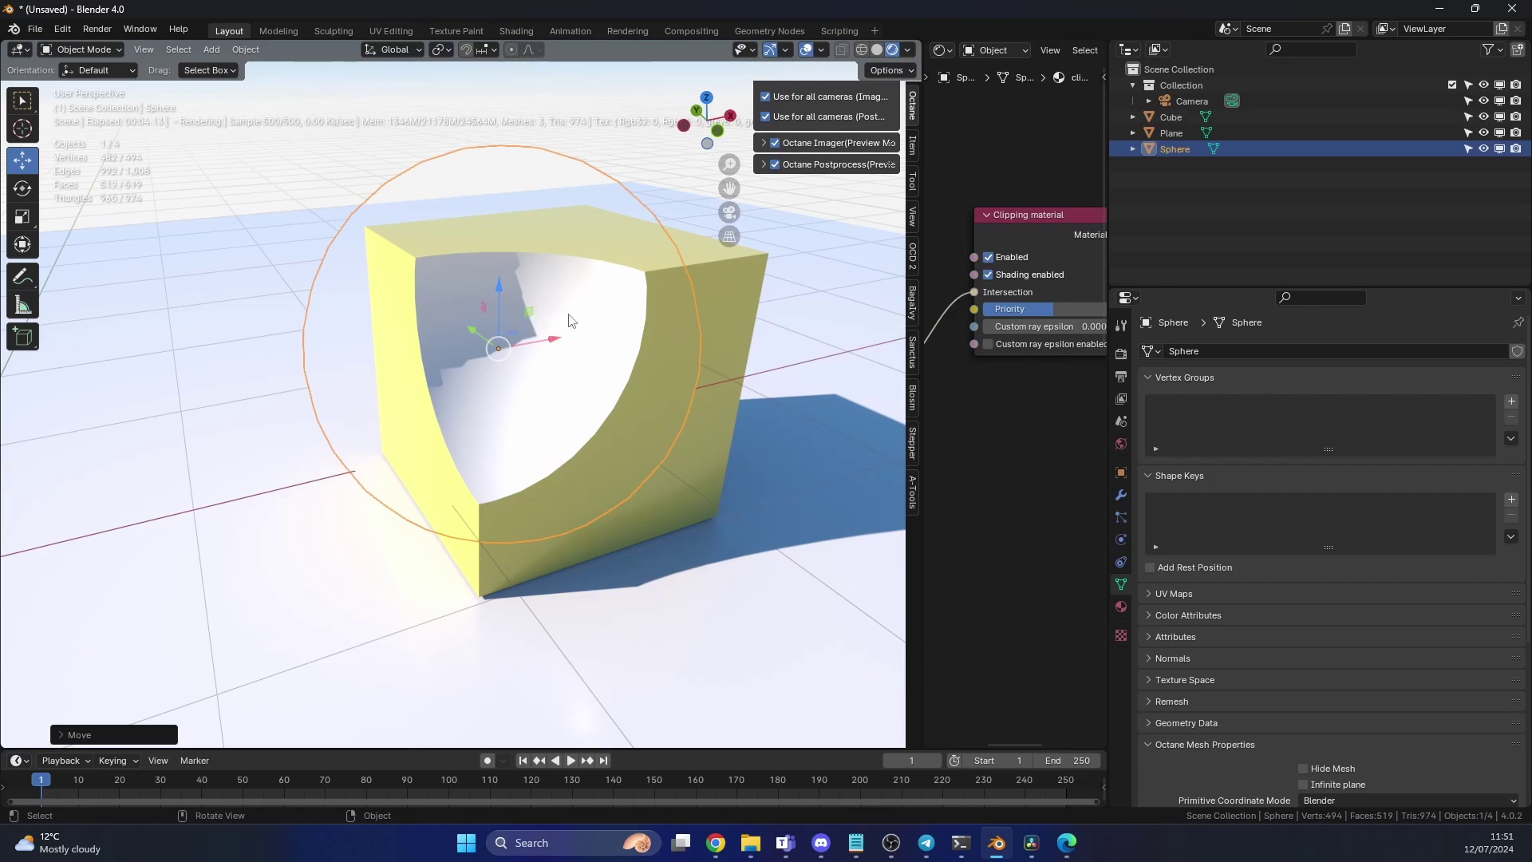
{"action": "left_click", "coordinate": [974, 427]}
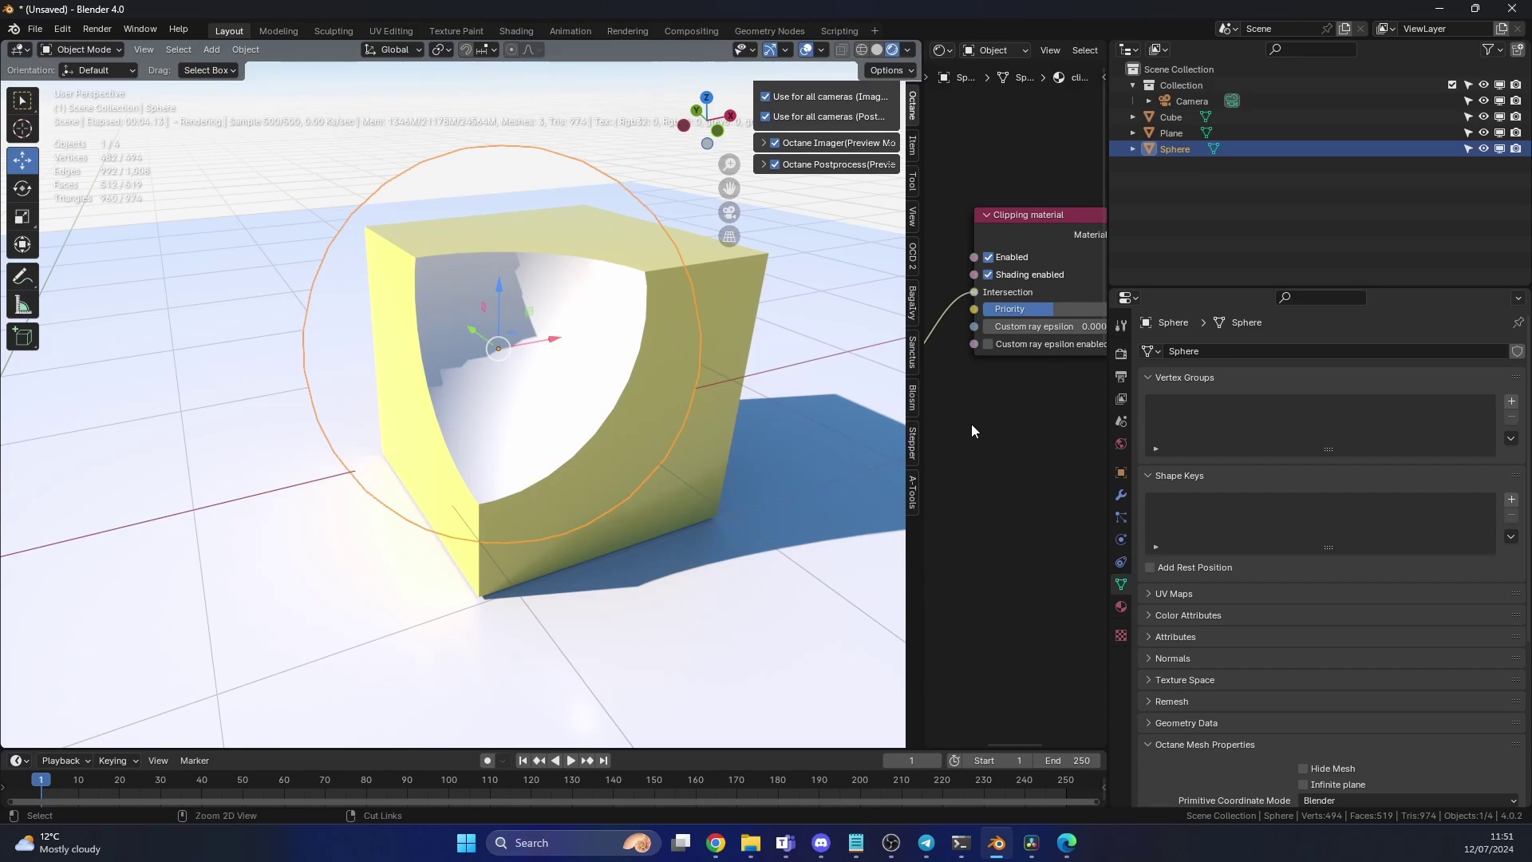
{"action": "key", "text": "ctrl+space"}
{"action": "left_click_drag", "start_coordinate": [502, 394], "coordinate": [368, 355]}
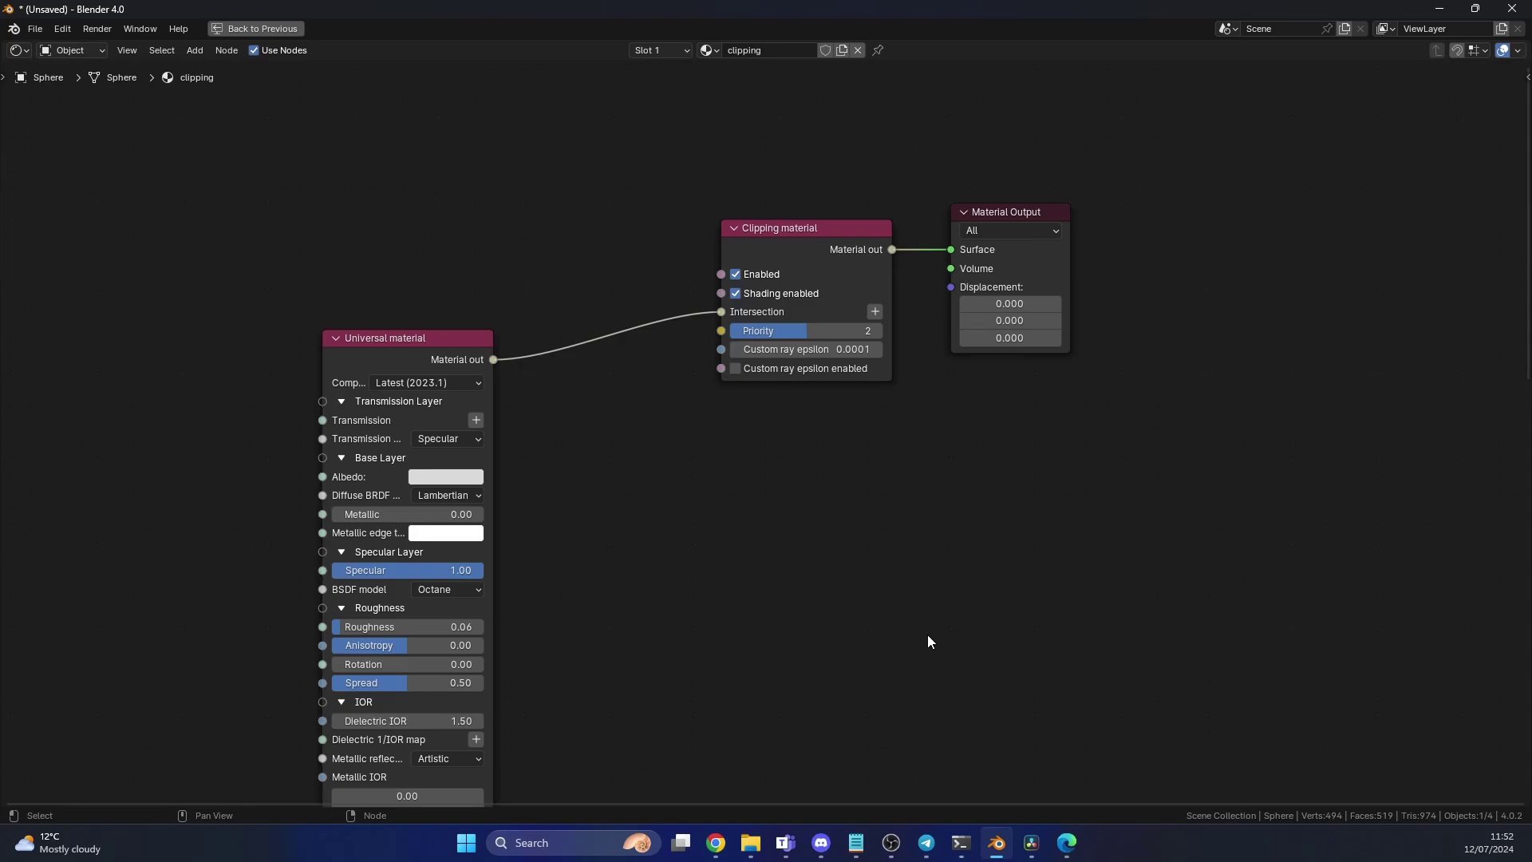
{"action": "key", "text": "ctrl+space"}
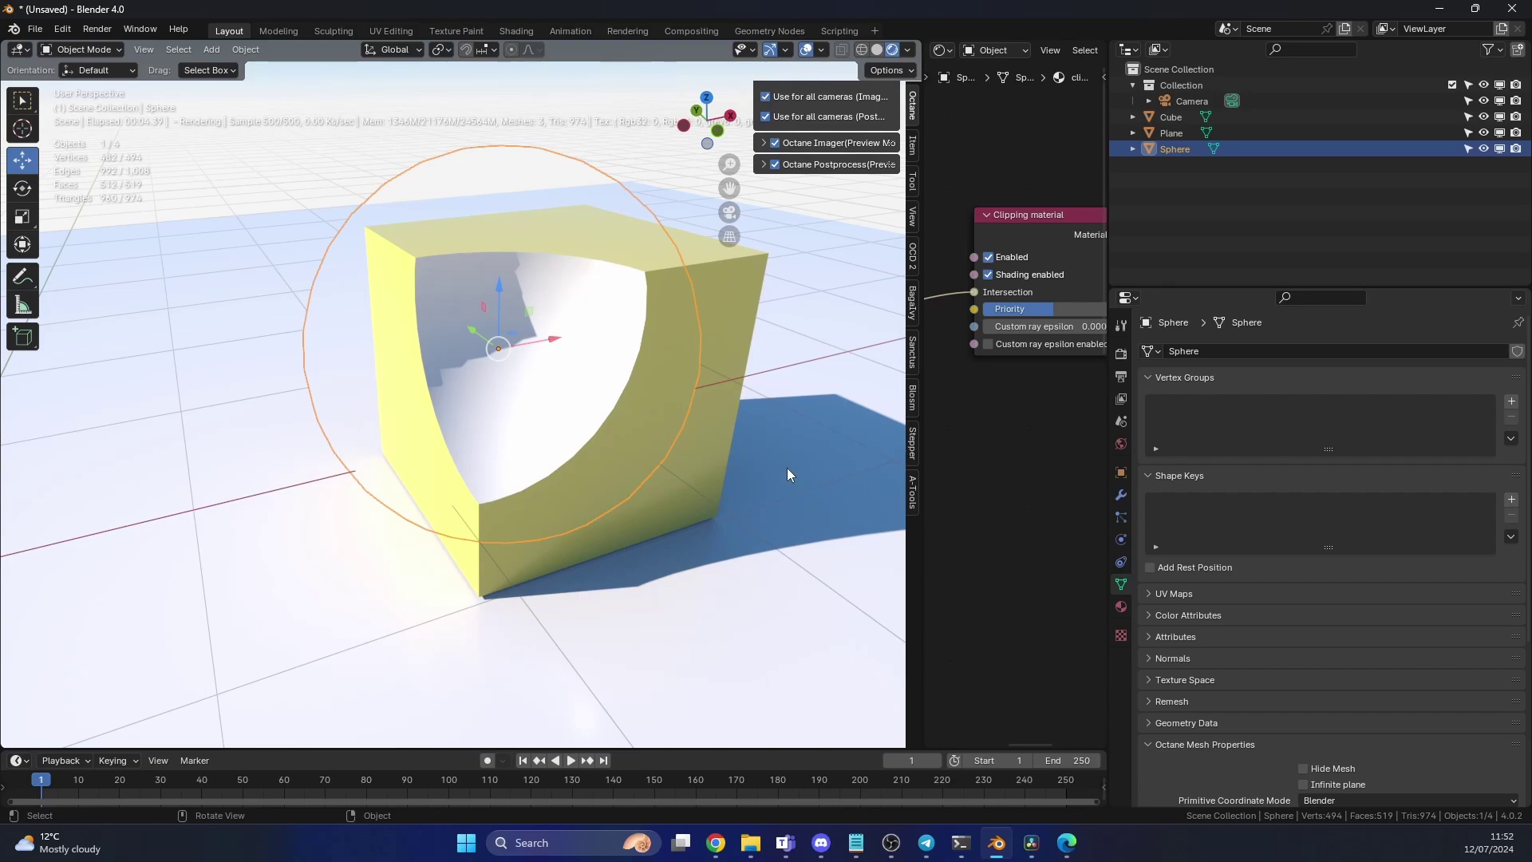
Apply Shade Flat, then Shade Smooth, to the clipping sphere so the hollow looks rounded.
{"action": "right_click", "coordinate": [568, 387]}
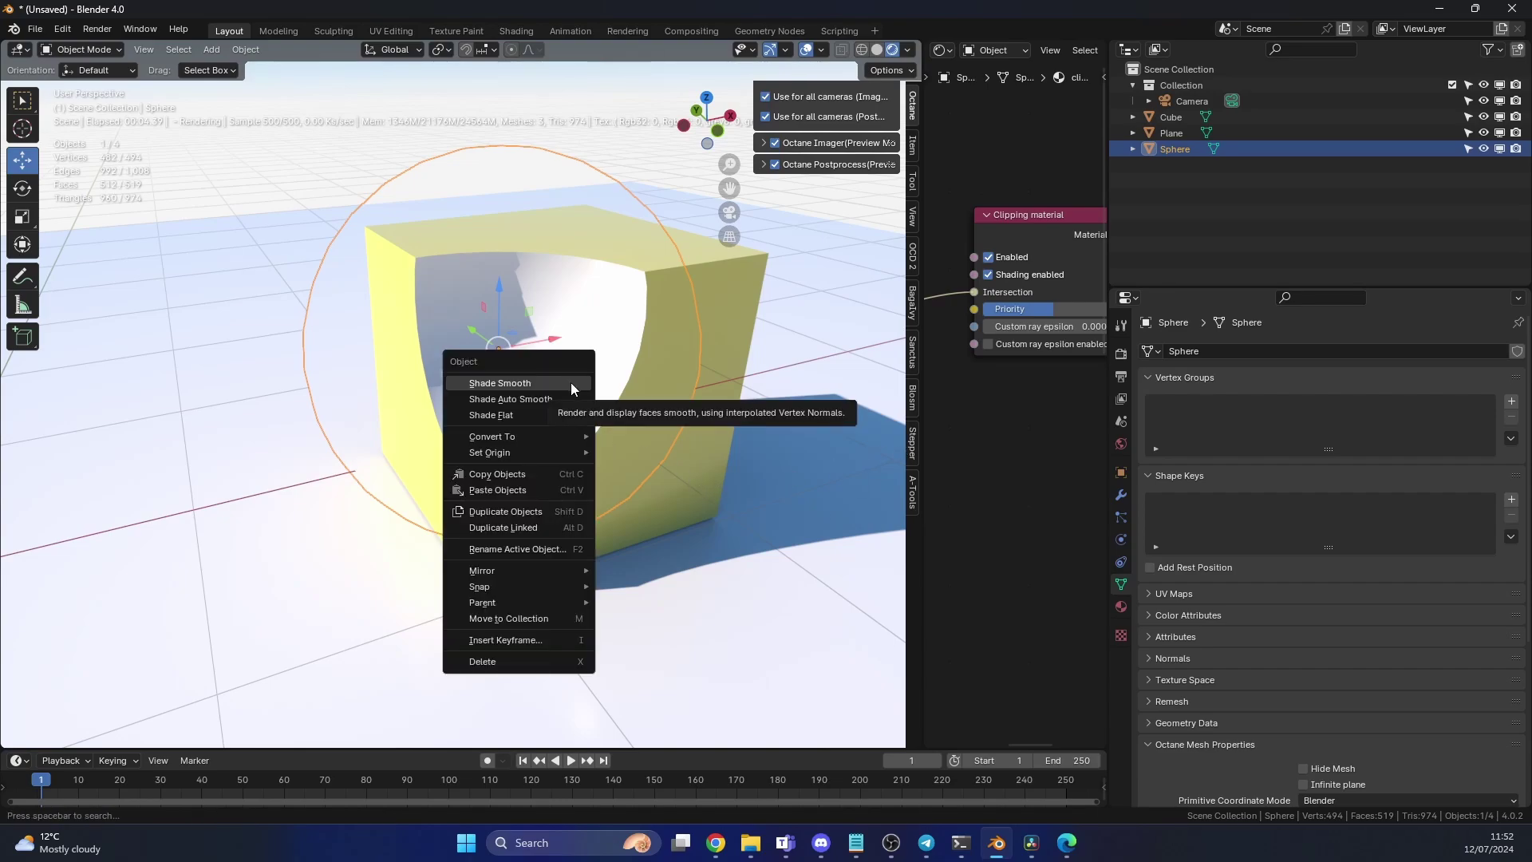
{"action": "left_click", "coordinate": [521, 414]}
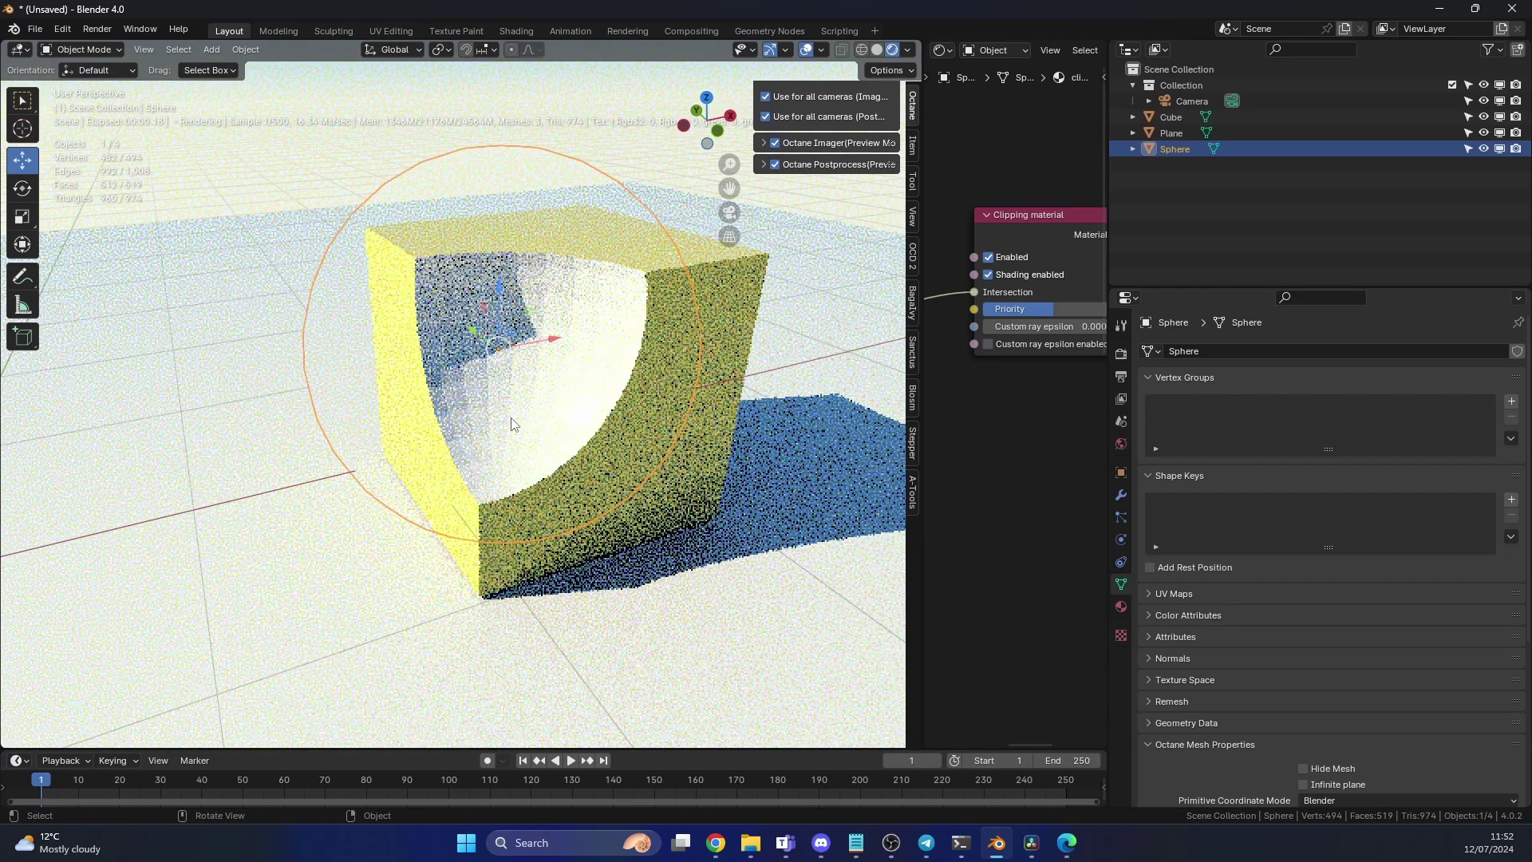
{"action": "scroll", "coordinate": [511, 424], "scroll_direction": "up", "scroll_amount": 2}
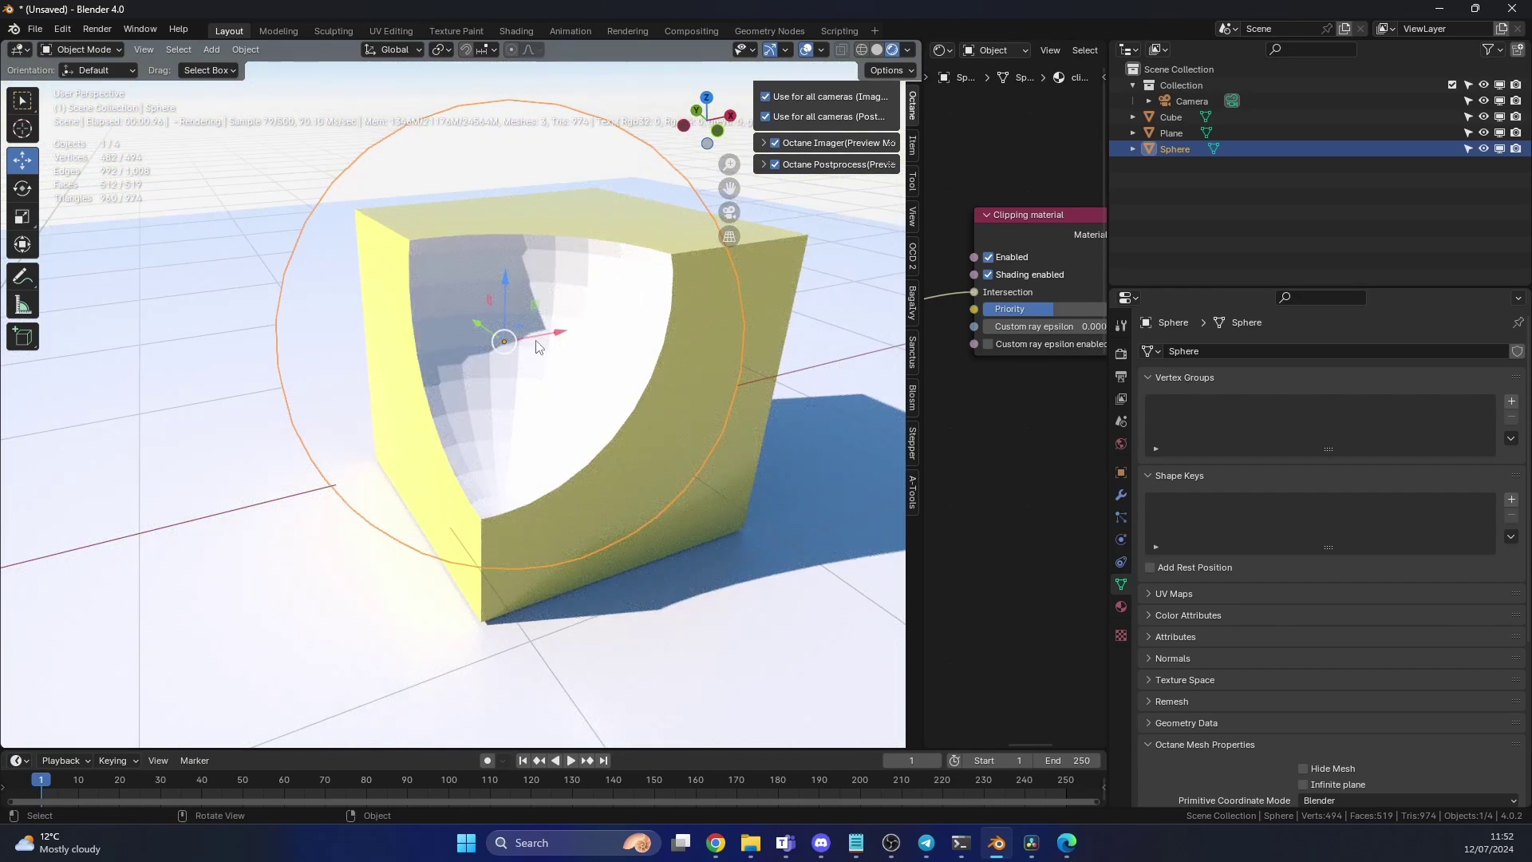
{"action": "right_click", "coordinate": [562, 323]}
{"action": "left_click", "coordinate": [557, 289]}
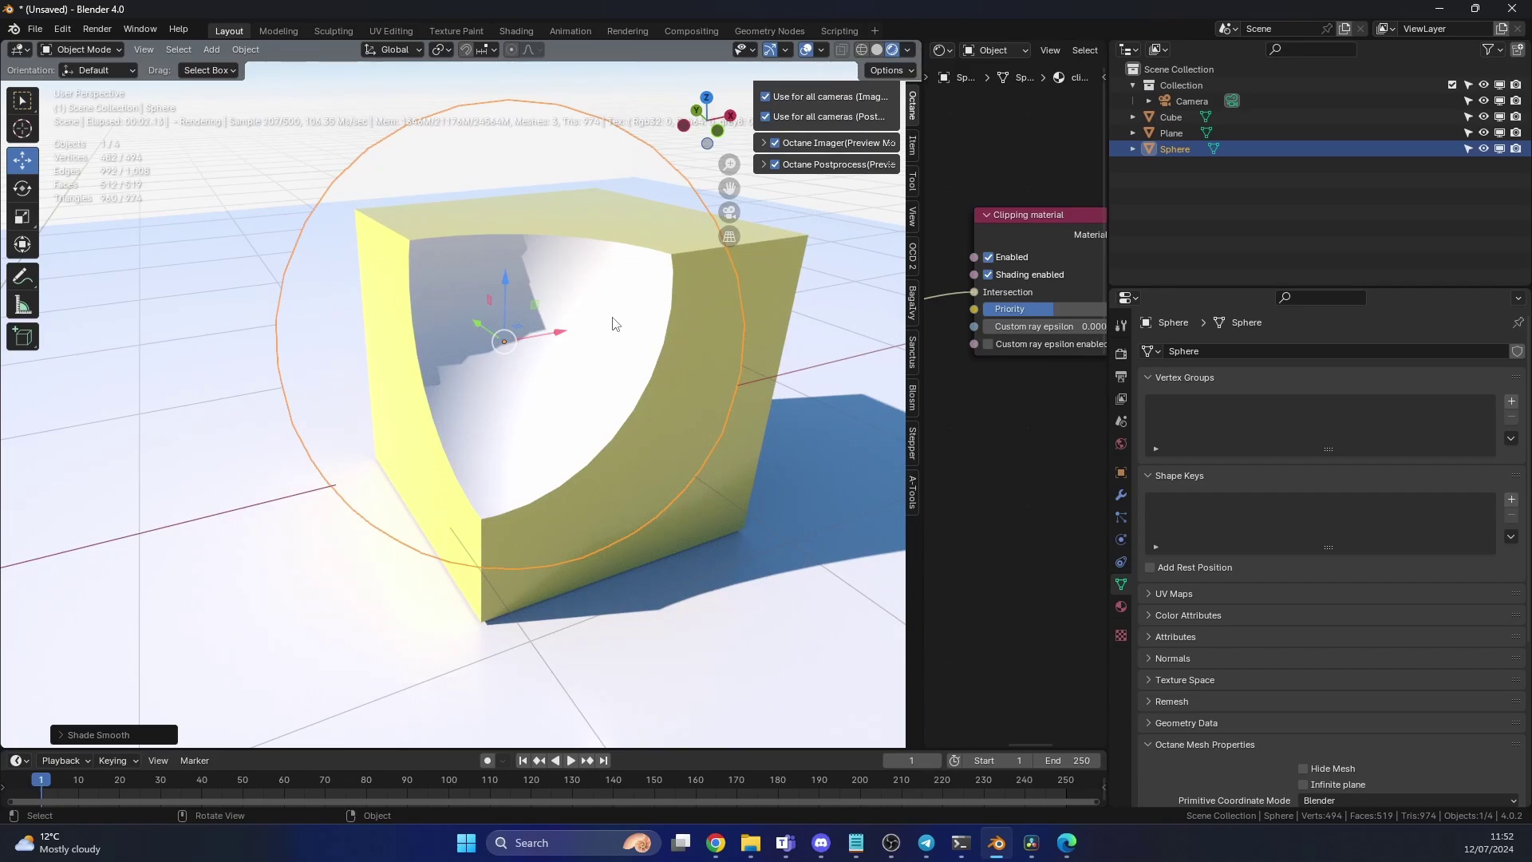
{"action": "scroll", "coordinate": [984, 444], "scroll_direction": "down", "scroll_amount": 2}
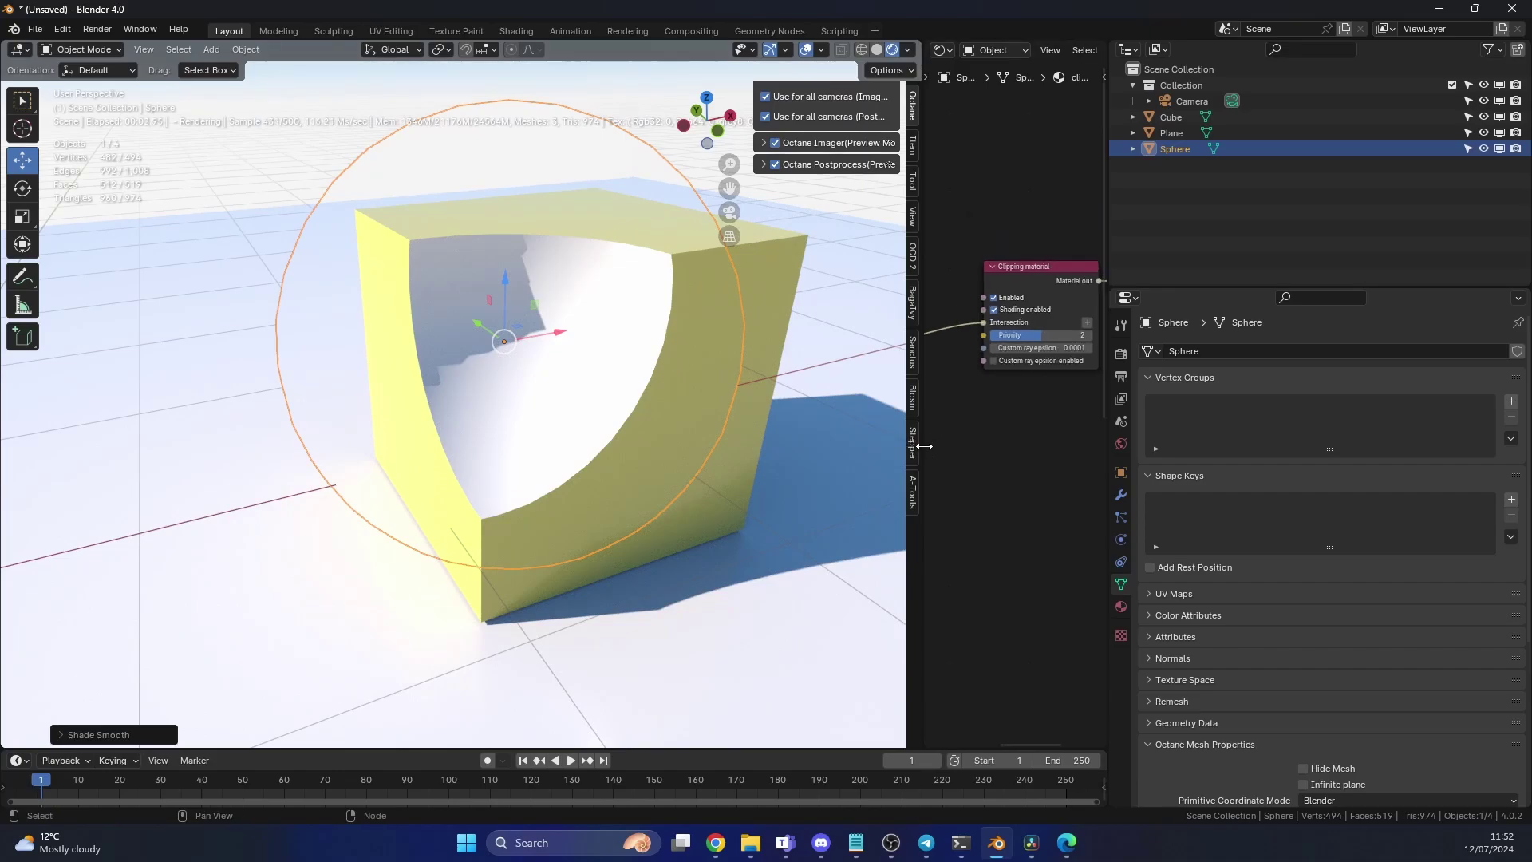
Widen the node editor and relink the Universal material into the Clipping material's Intersection input.
{"action": "left_click_drag", "start_coordinate": [924, 446], "coordinate": [589, 446]}
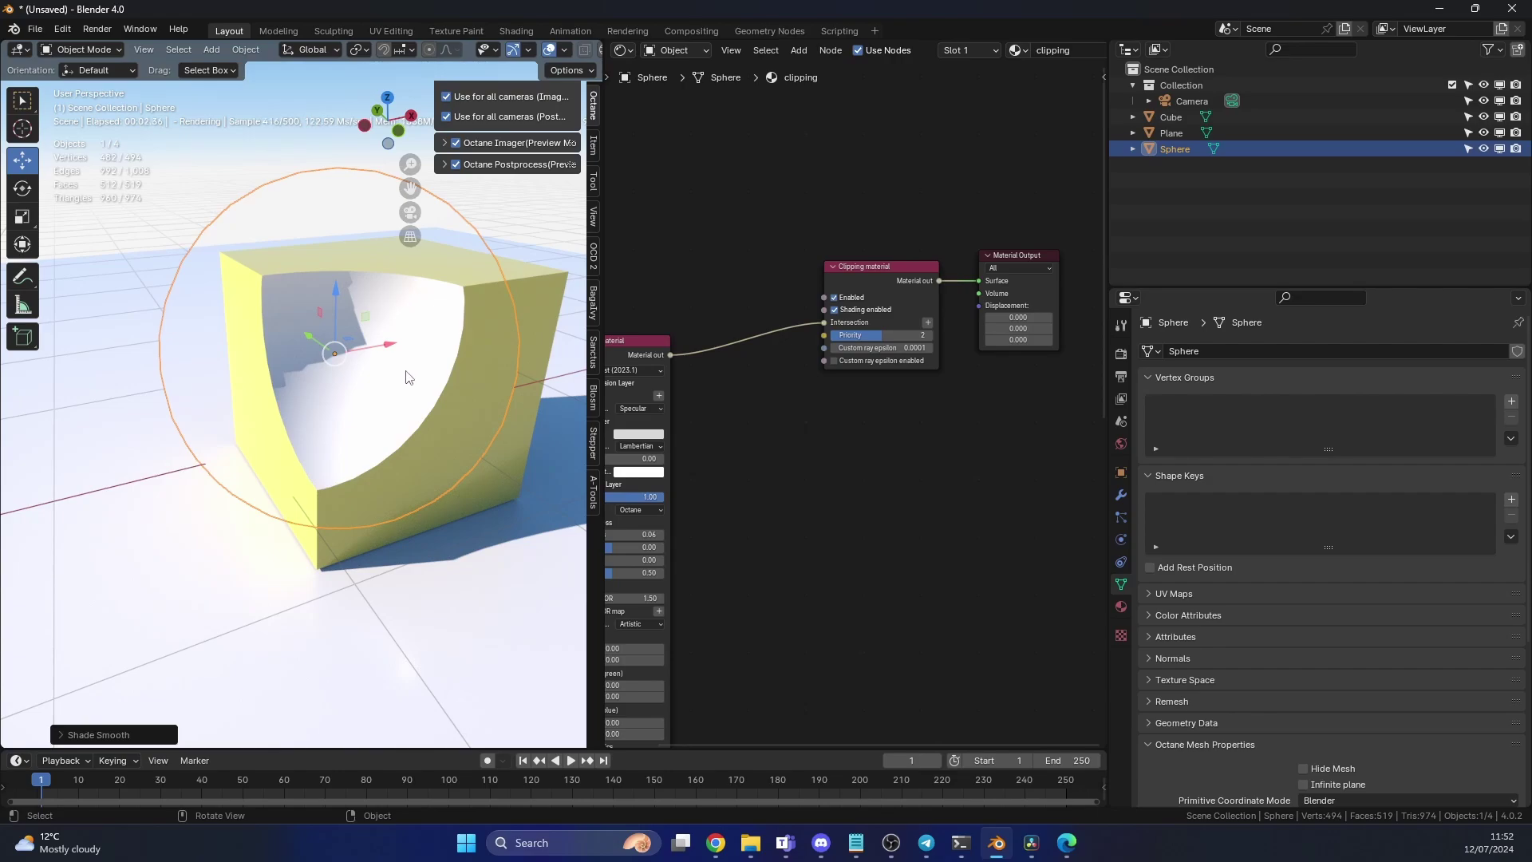
{"action": "middle_click_drag", "start_coordinate": [792, 463], "coordinate": [867, 478]}
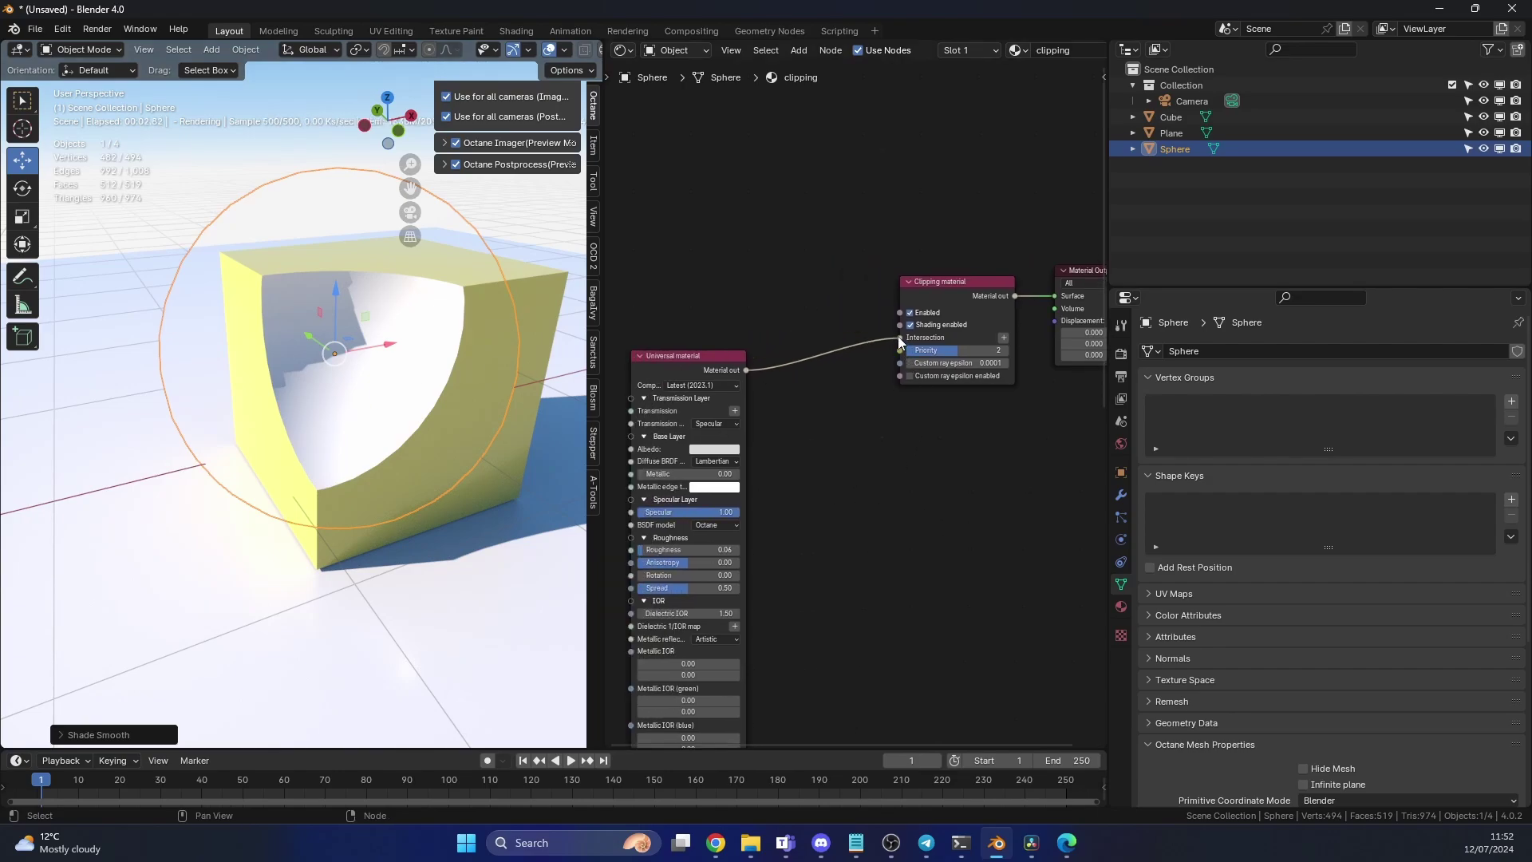
{"action": "left_click_drag", "start_coordinate": [898, 337], "coordinate": [842, 357]}
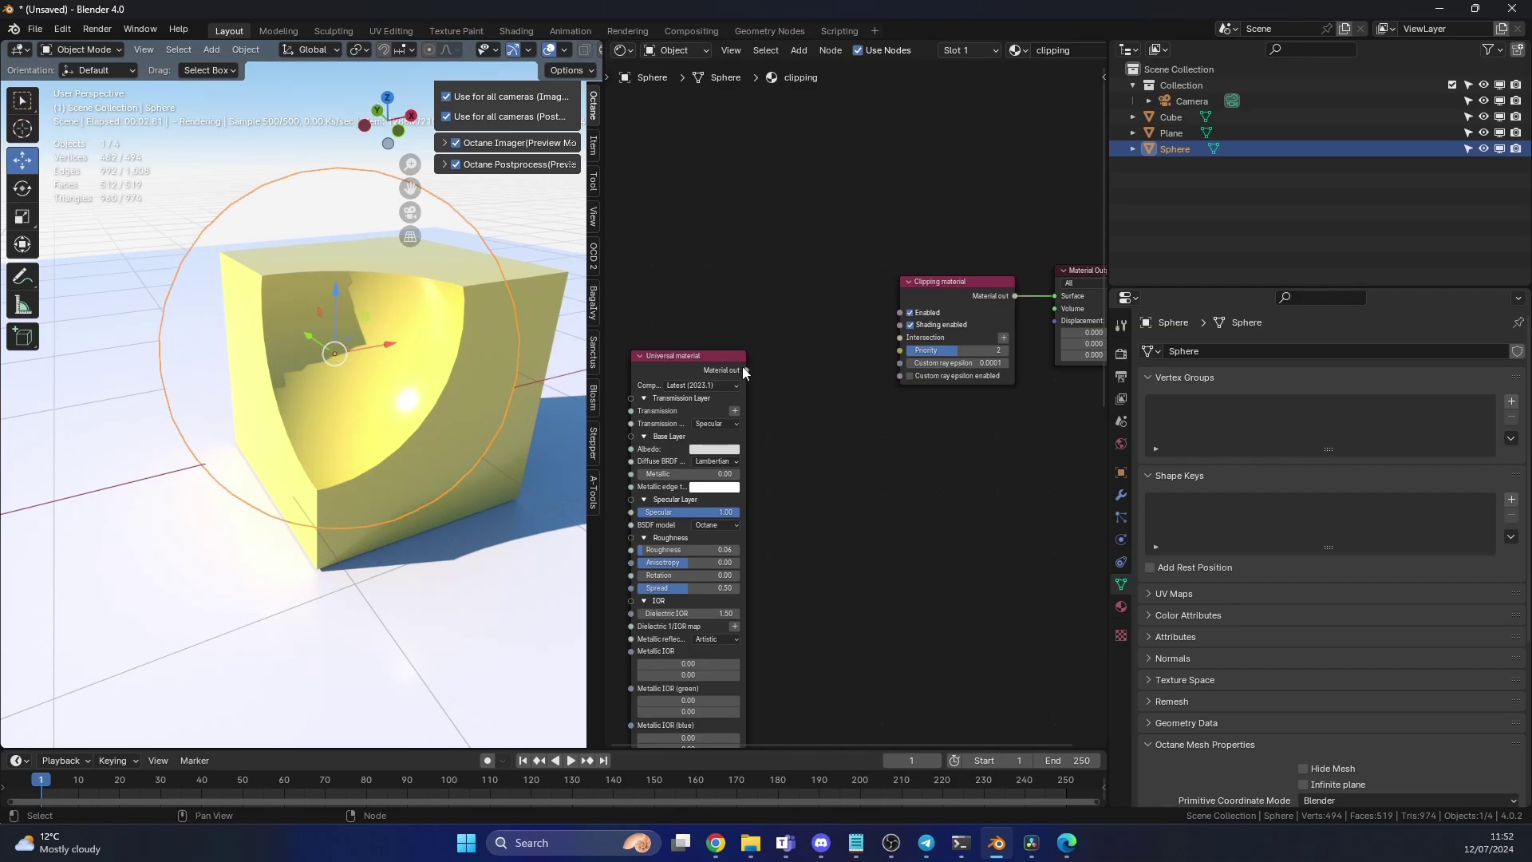
{"action": "left_click_drag", "start_coordinate": [744, 369], "coordinate": [898, 337]}
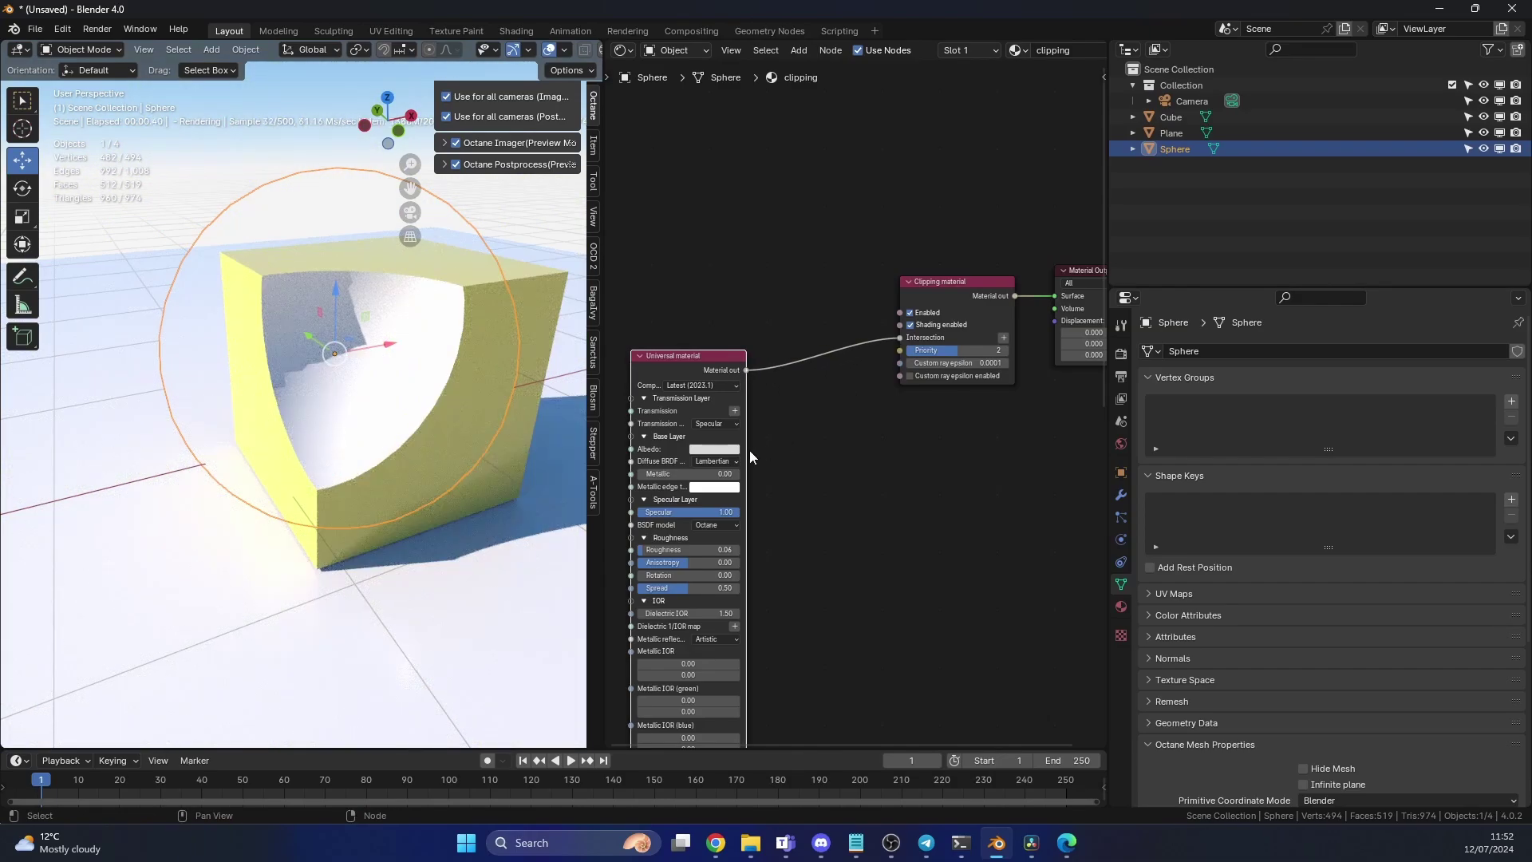
Make the cut surface's Albedo red and shift the clipping sphere further left.
{"action": "left_click", "coordinate": [714, 449]}
{"action": "left_click", "coordinate": [733, 367]}
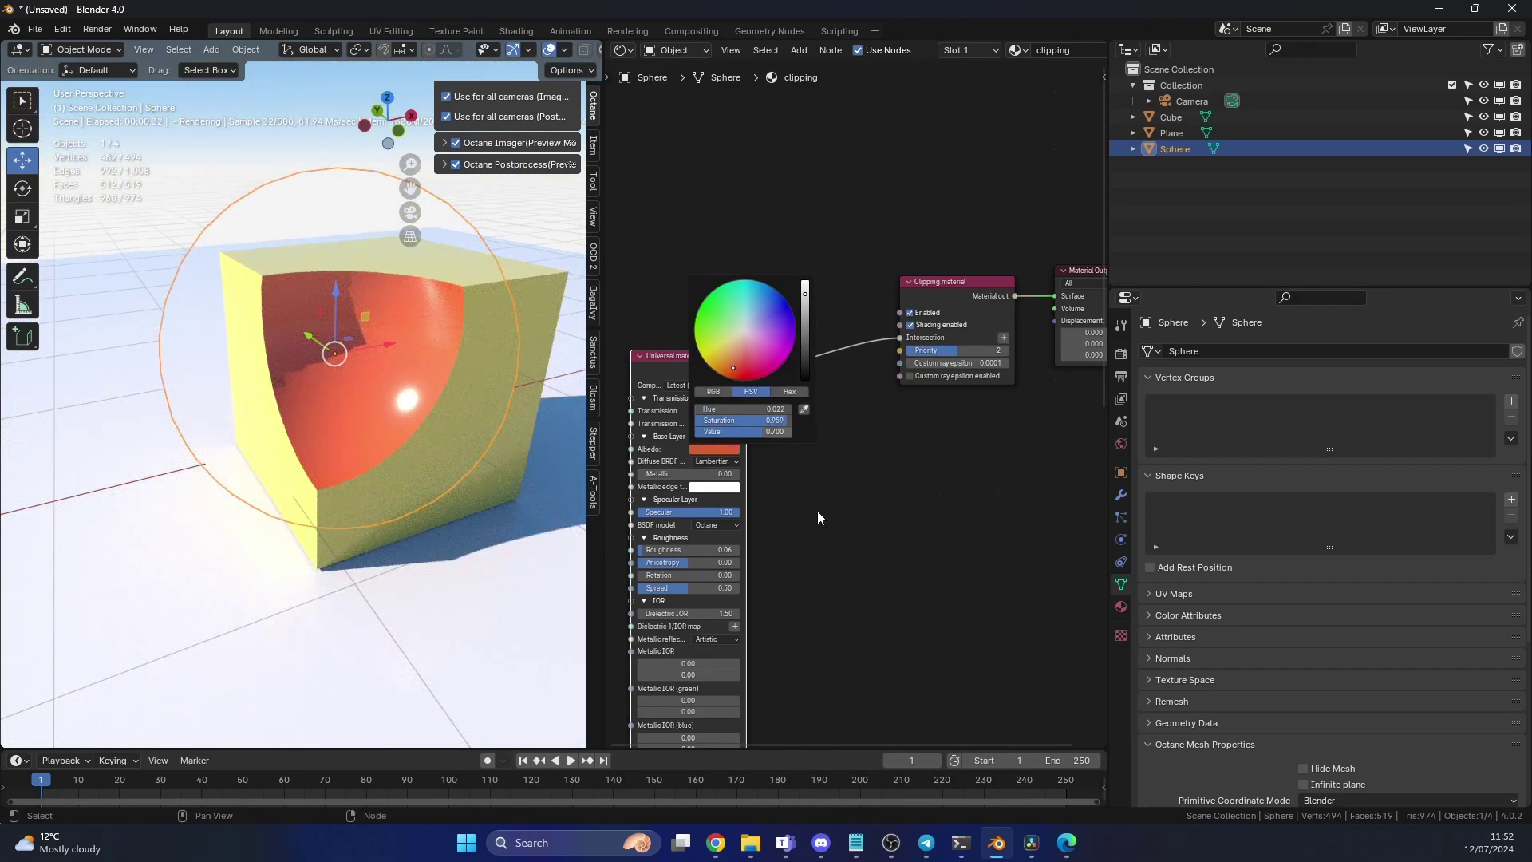
{"action": "key", "text": "g"}
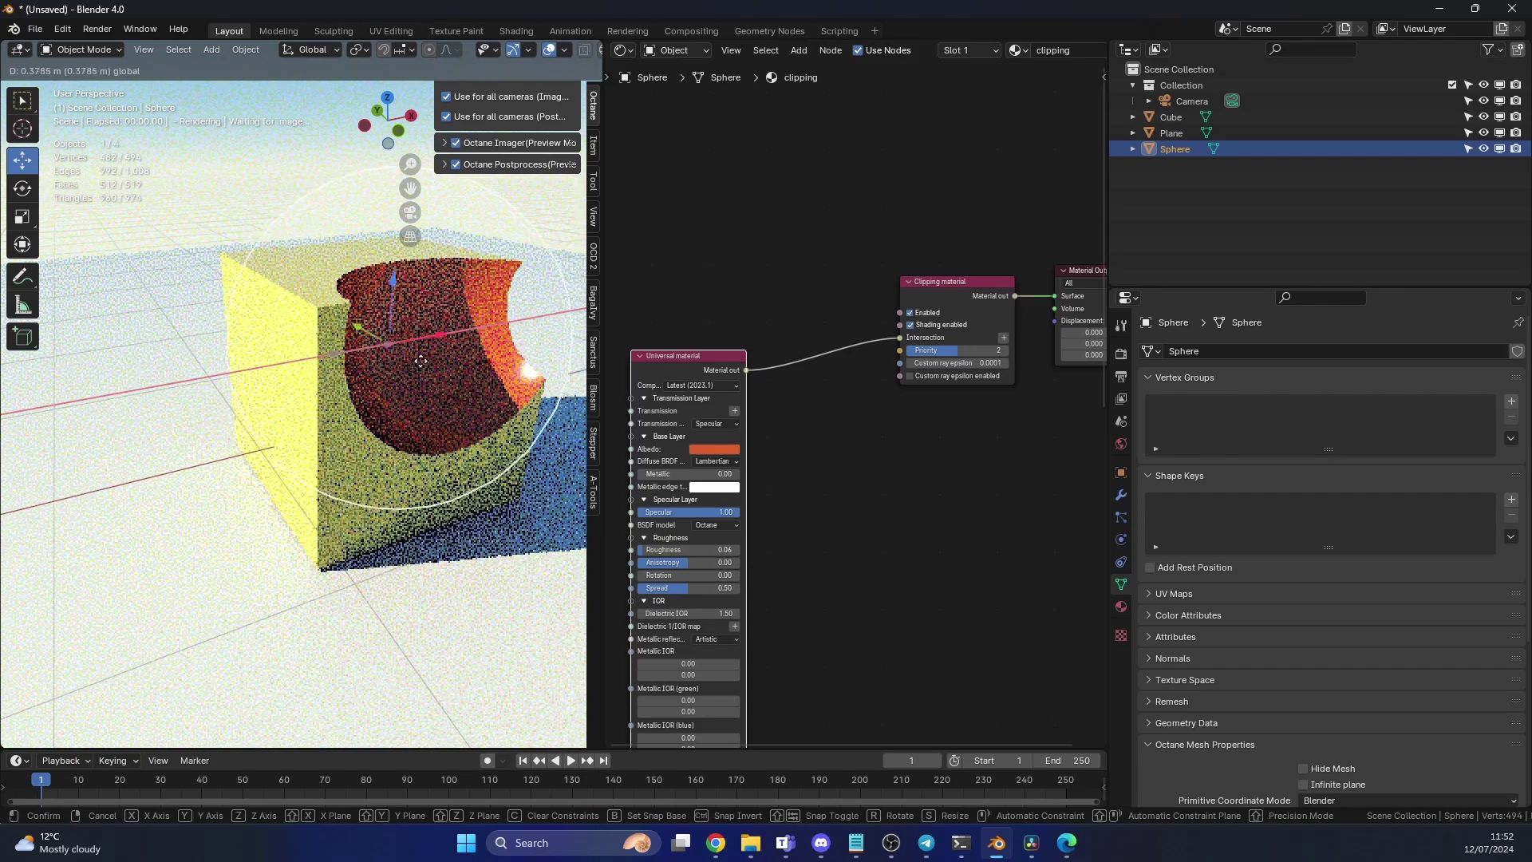
{"action": "left_click", "coordinate": [344, 383]}
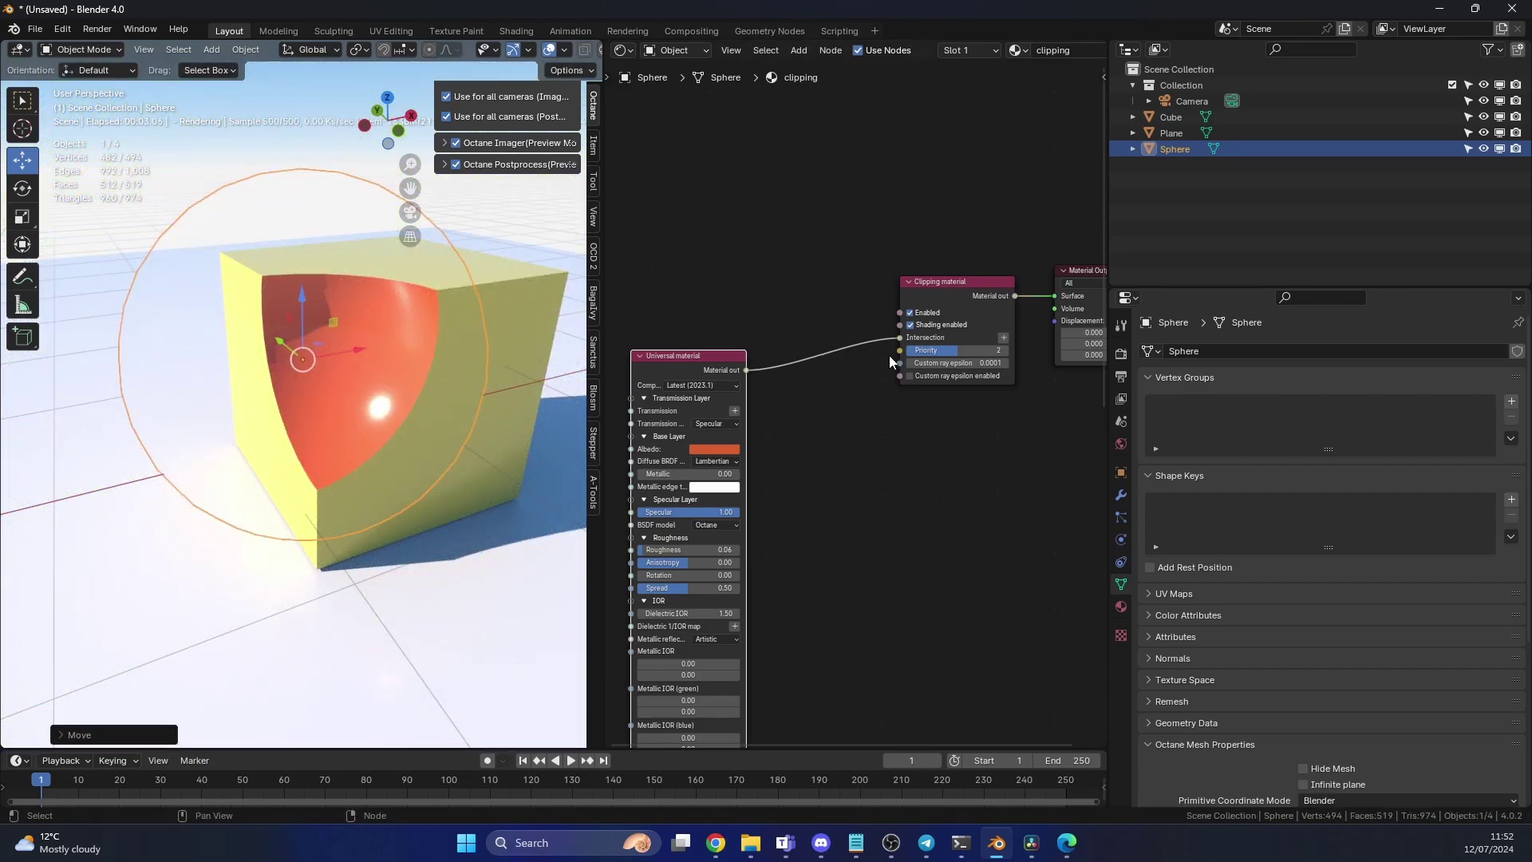
Set the Clipping material's Priority to 100.
{"action": "left_click", "coordinate": [940, 352]}
{"action": "type", "text": "100"}
{"action": "key", "text": "Return"}
Add a new cube mesh and place it beside the yellow cube.
{"action": "left_click", "coordinate": [213, 51]}
{"action": "mouse_move", "coordinate": [232, 67]}
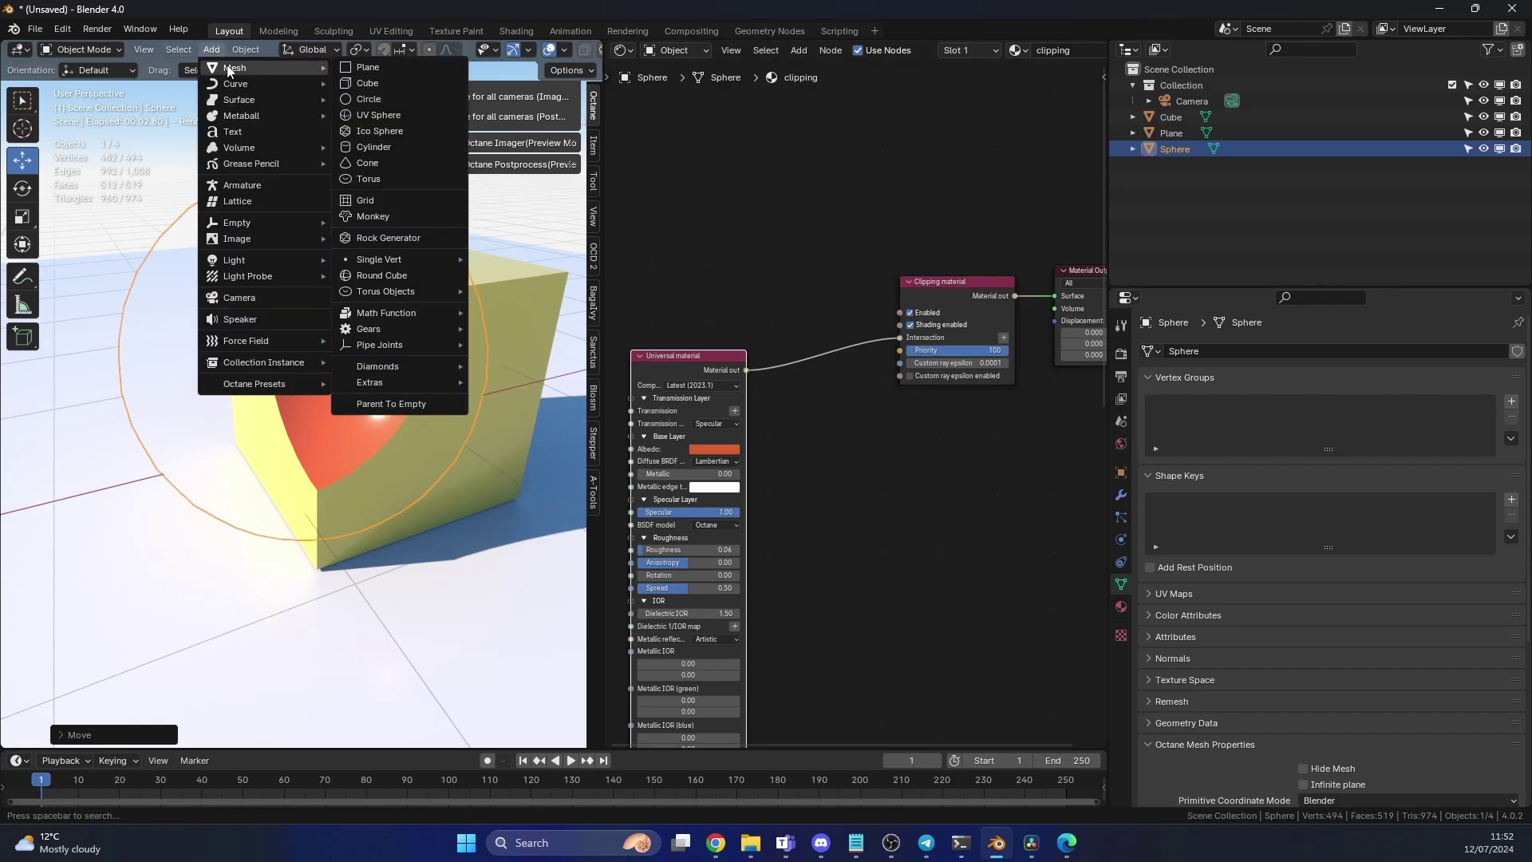
{"action": "left_click", "coordinate": [363, 83]}
{"action": "scroll", "coordinate": [335, 319], "scroll_direction": "down", "scroll_amount": 5}
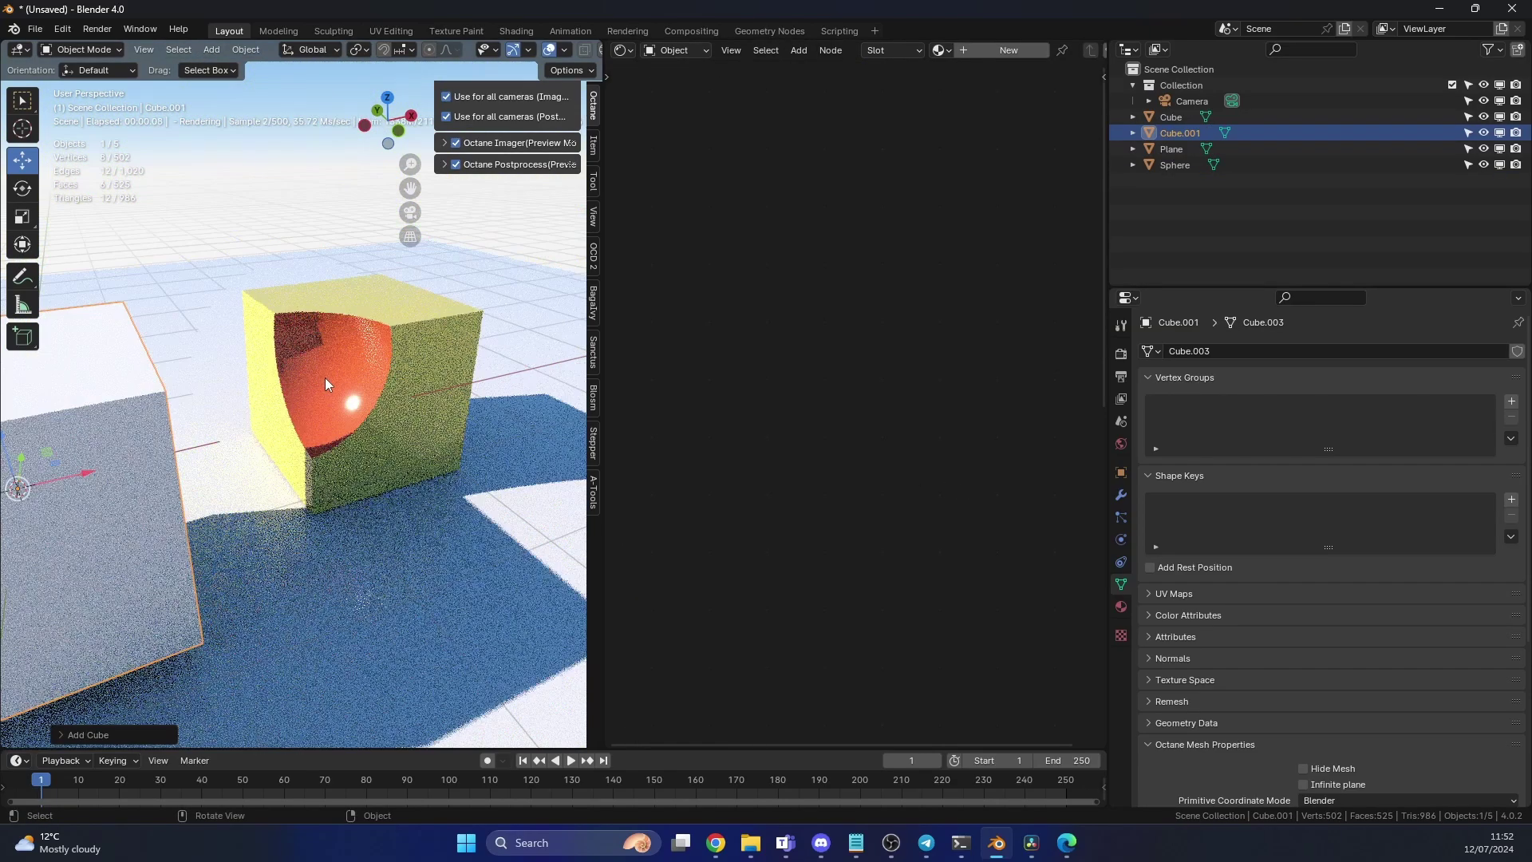
{"action": "key", "text": "g"}
{"action": "left_click", "coordinate": [478, 399]}
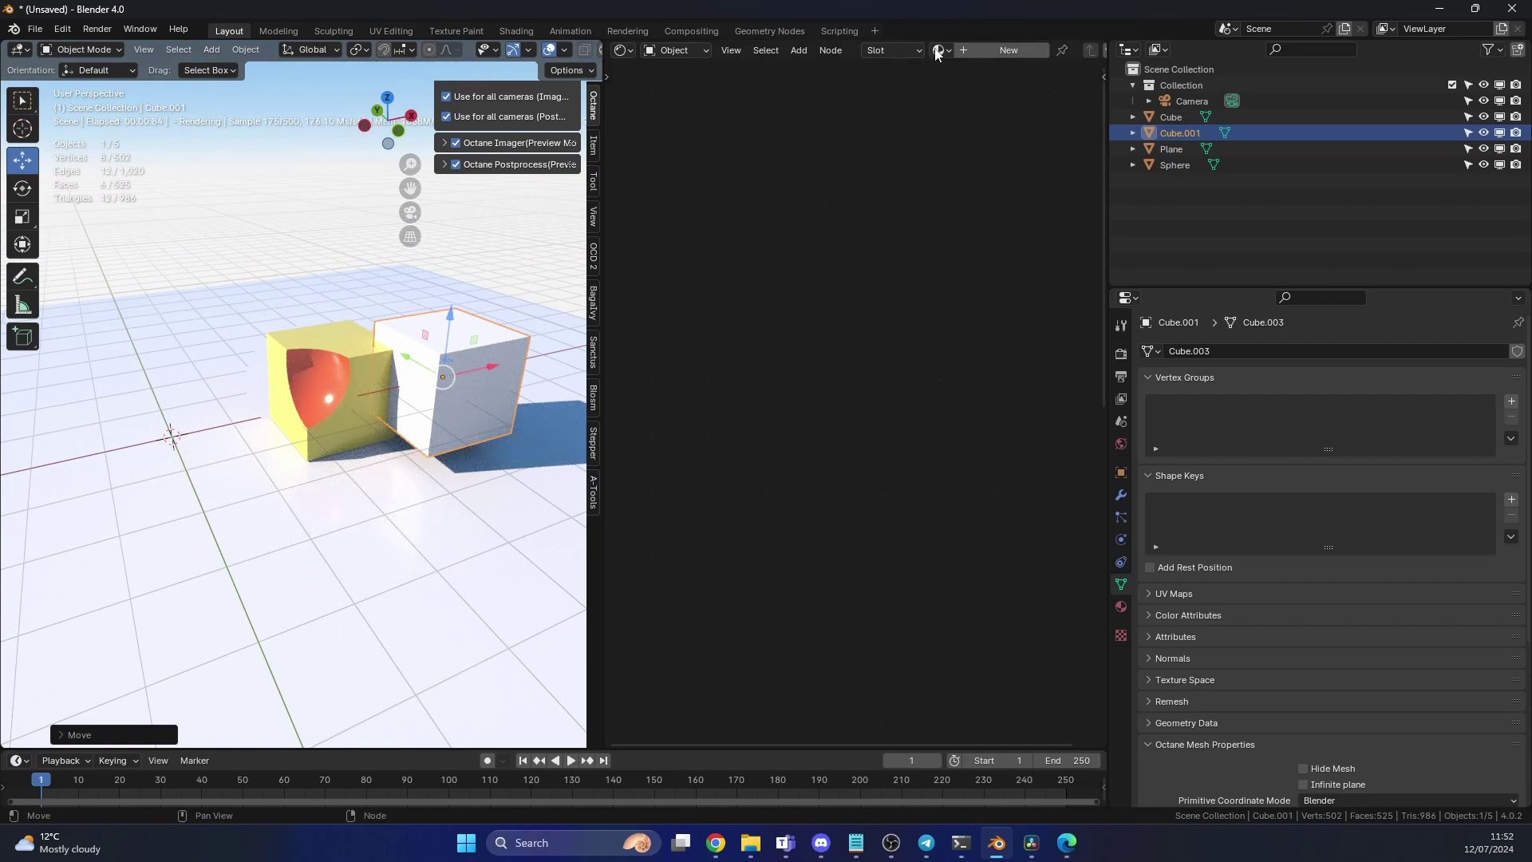
Create a new material, Material.005, for Cube.001.
{"action": "left_click", "coordinate": [1008, 50]}
{"action": "left_click_drag", "start_coordinate": [778, 281], "coordinate": [587, 303]}
{"action": "scroll", "coordinate": [698, 328], "scroll_direction": "down", "scroll_amount": 5, "text": "ctrl"}
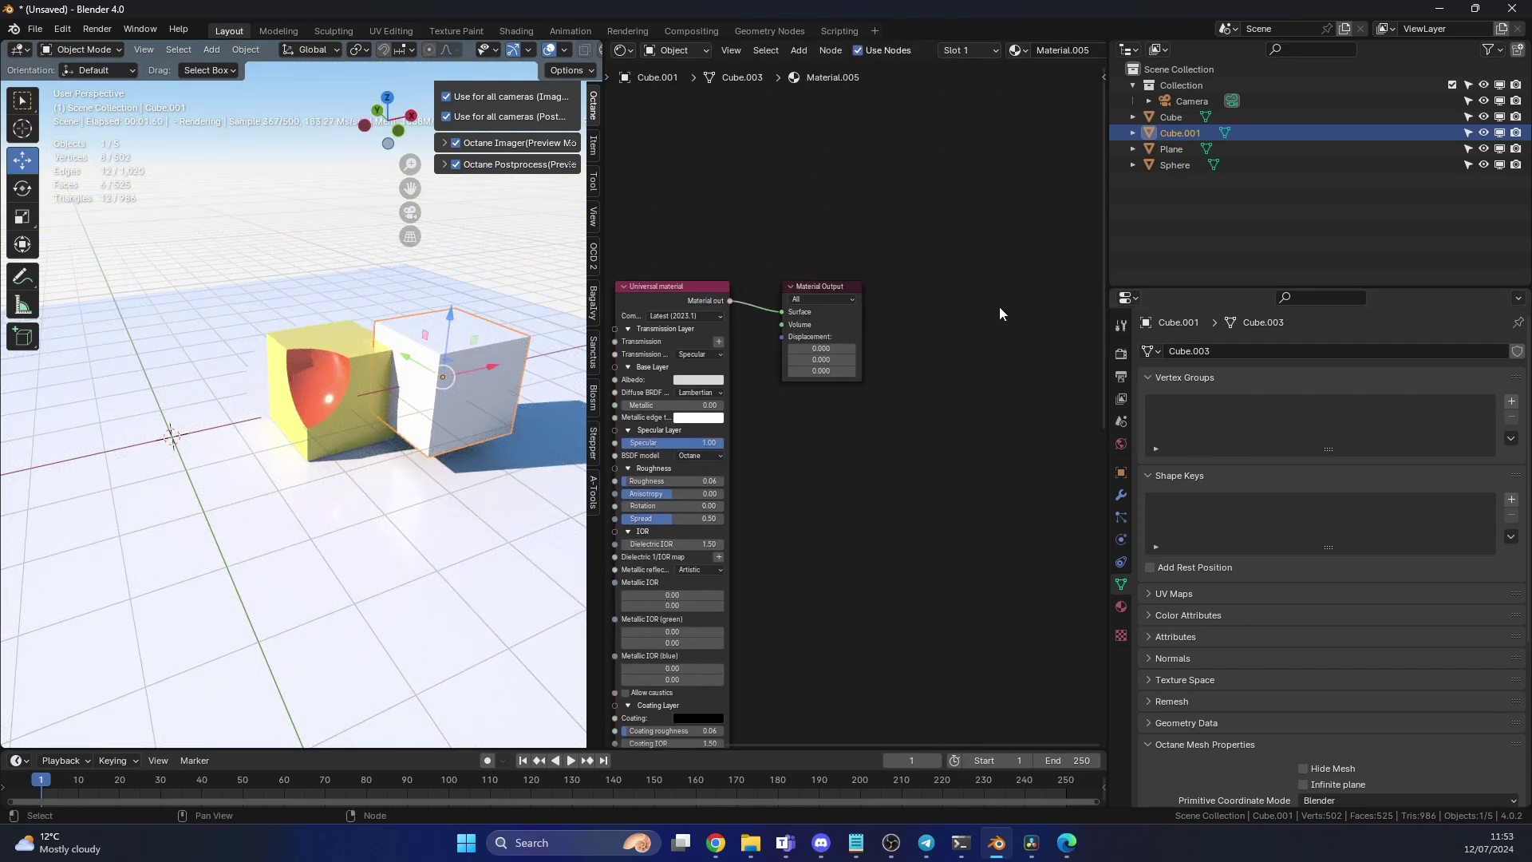
Wire a Clipping material into Cube.001's Material Output Surface and slide the cube left into the yellow cube.
{"action": "left_click_drag", "start_coordinate": [826, 281], "coordinate": [841, 362]}
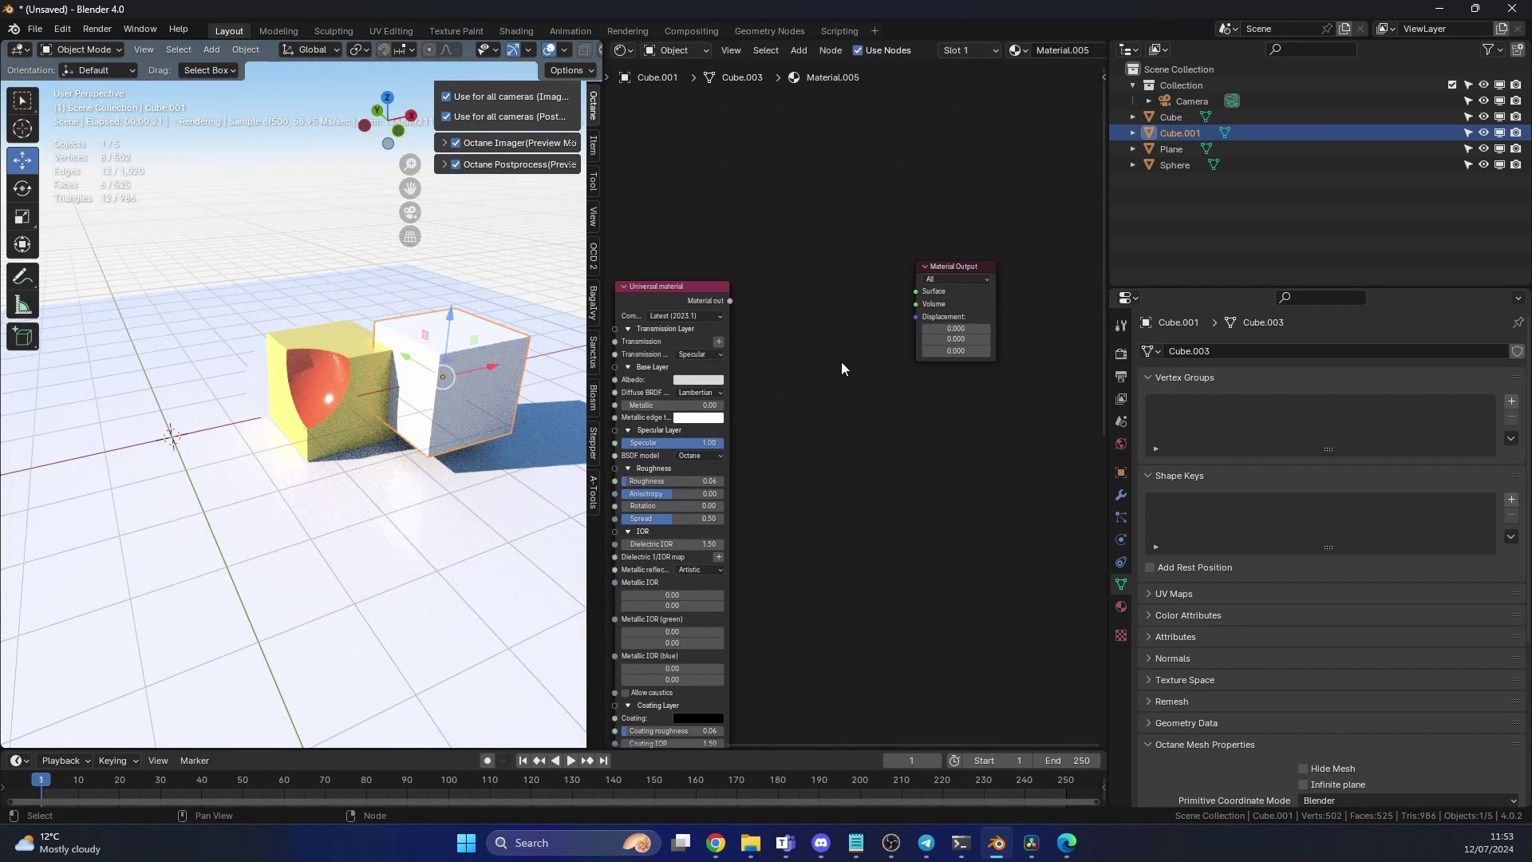
{"action": "key", "text": "shift+a"}
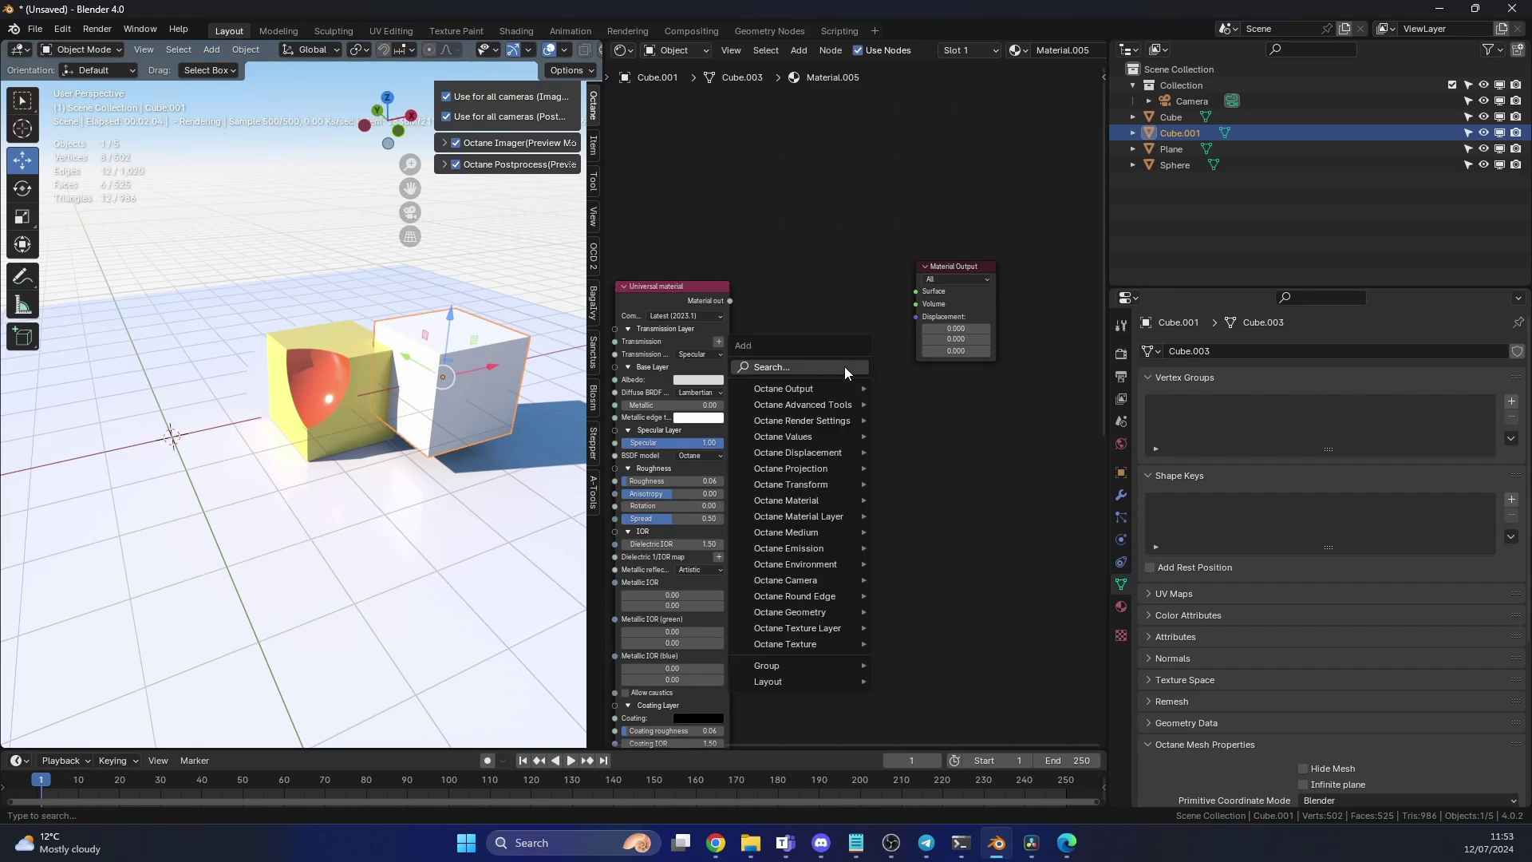
{"action": "type", "text": "clip"}
{"action": "key", "text": "Return"}
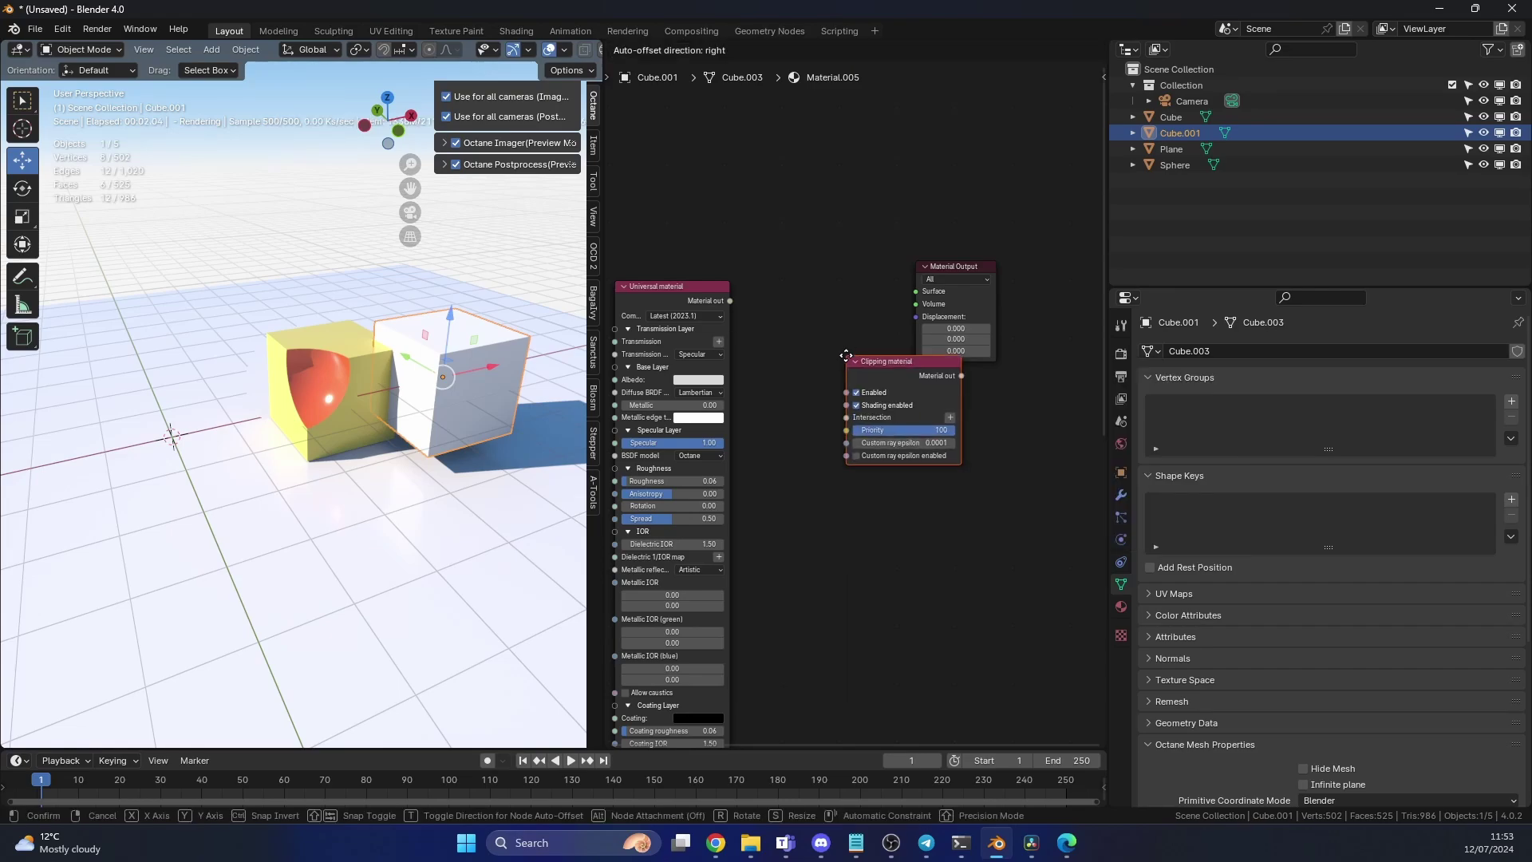
{"action": "left_click", "coordinate": [783, 367]}
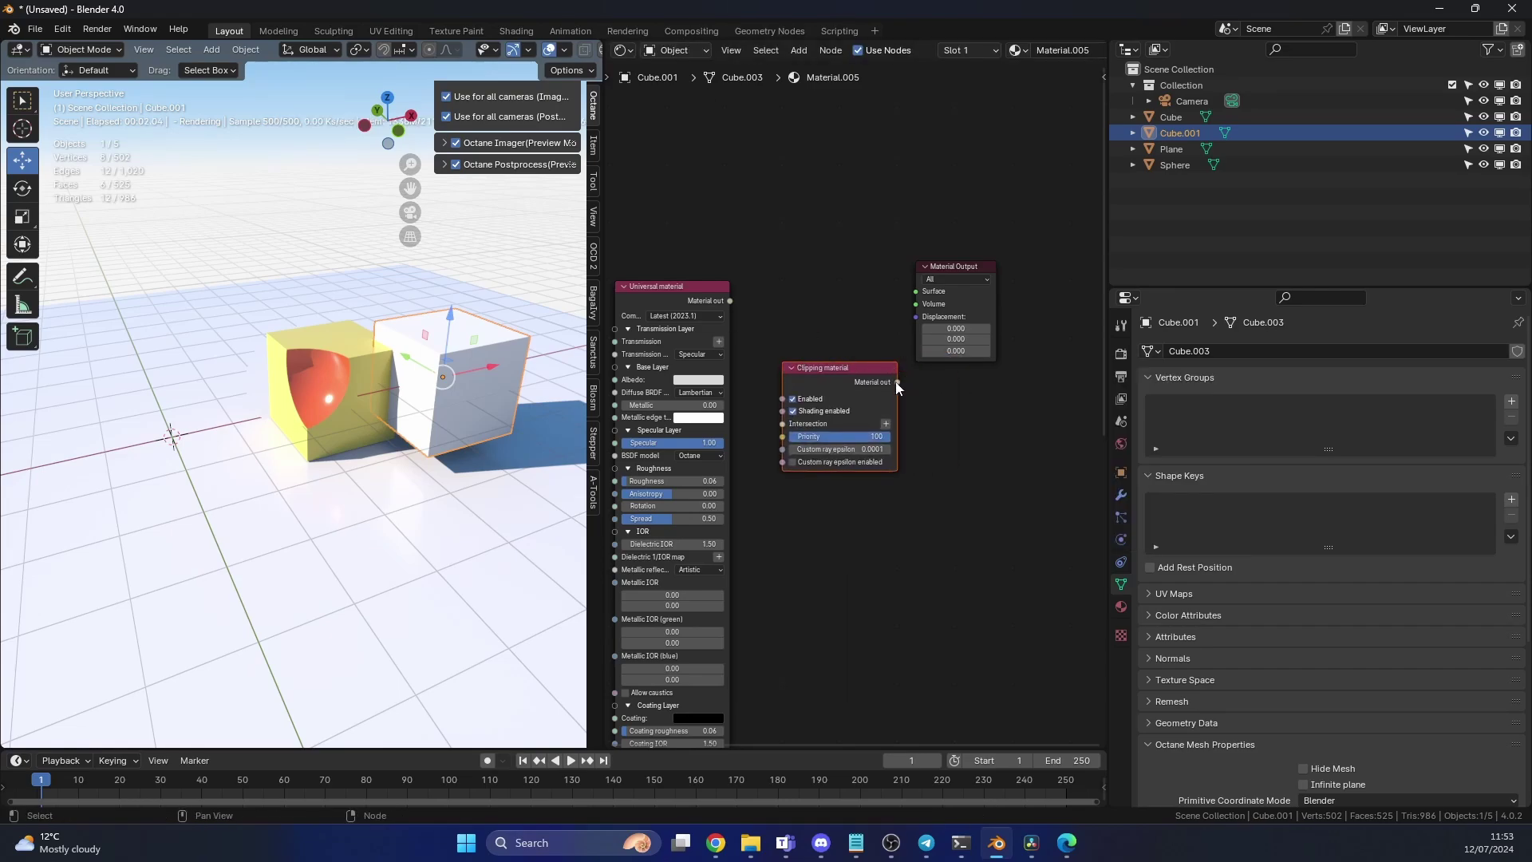
{"action": "left_click_drag", "start_coordinate": [897, 382], "coordinate": [914, 292]}
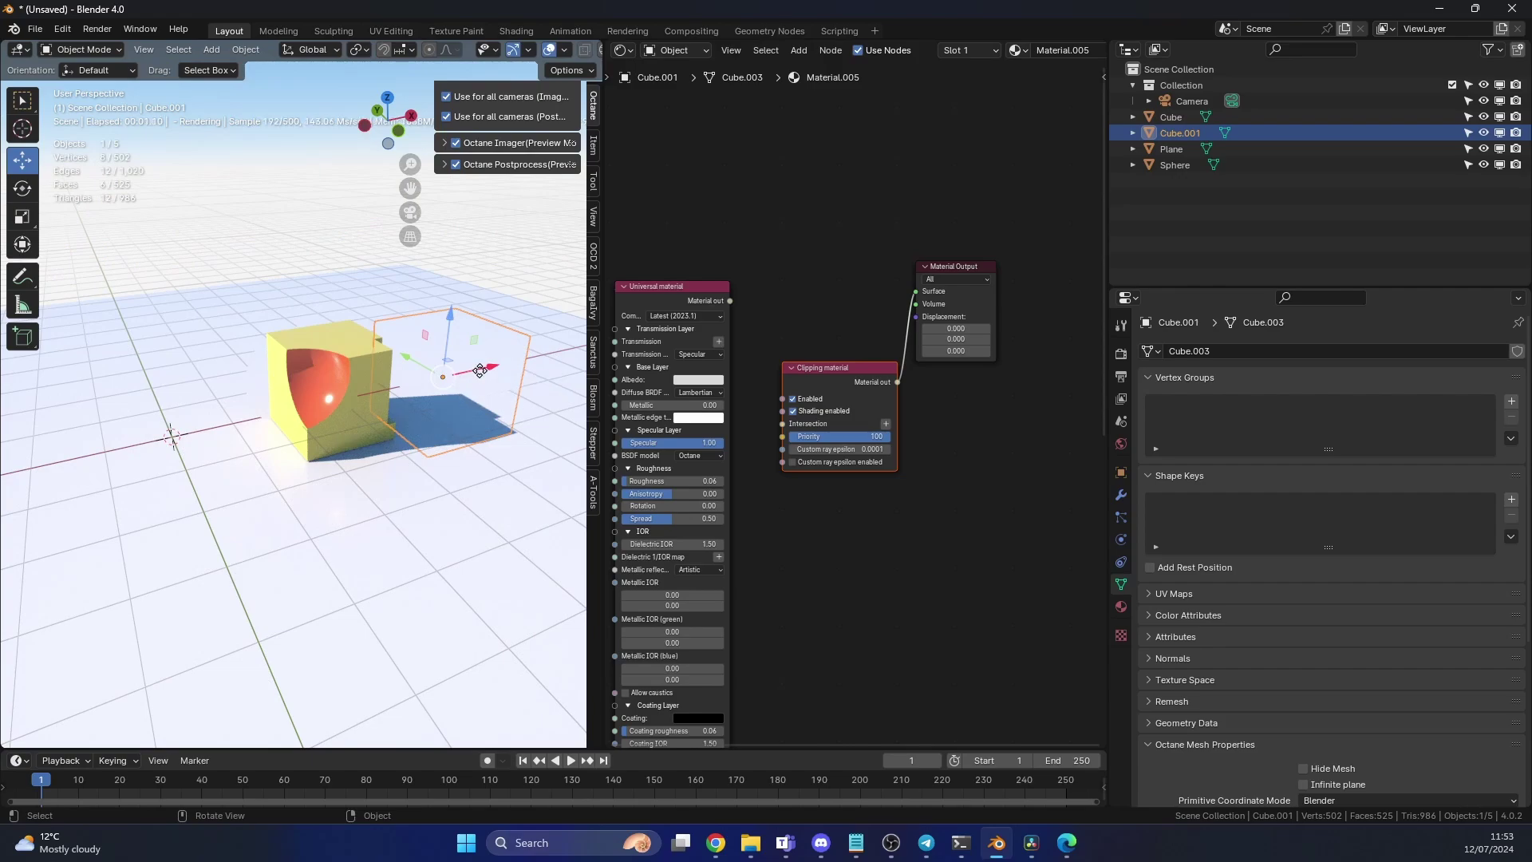
{"action": "left_click_drag", "start_coordinate": [480, 370], "coordinate": [506, 416]}
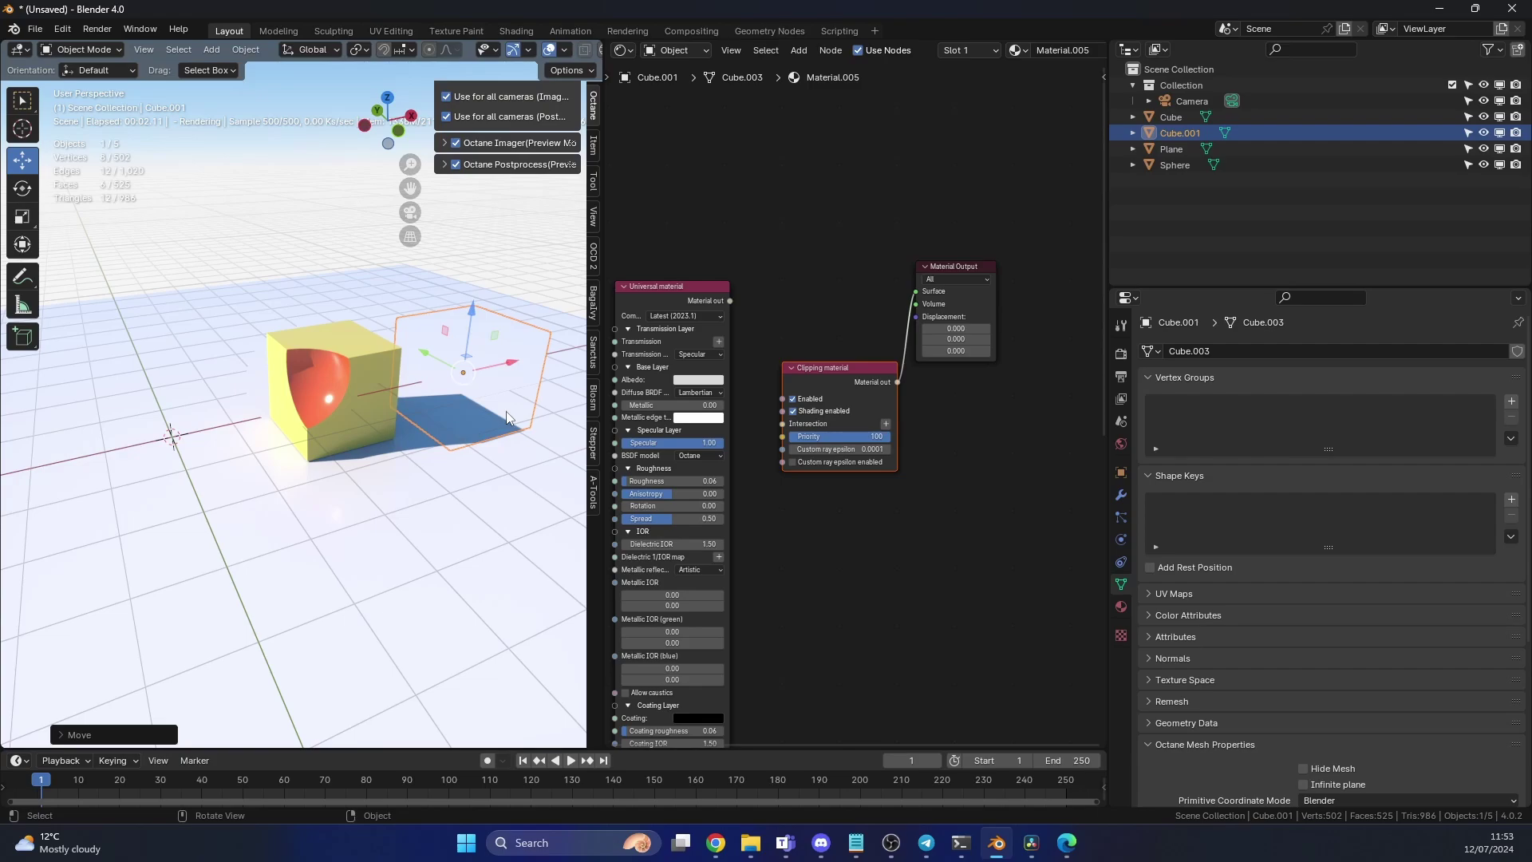
{"action": "scroll", "coordinate": [471, 413], "scroll_direction": "up", "scroll_amount": 4}
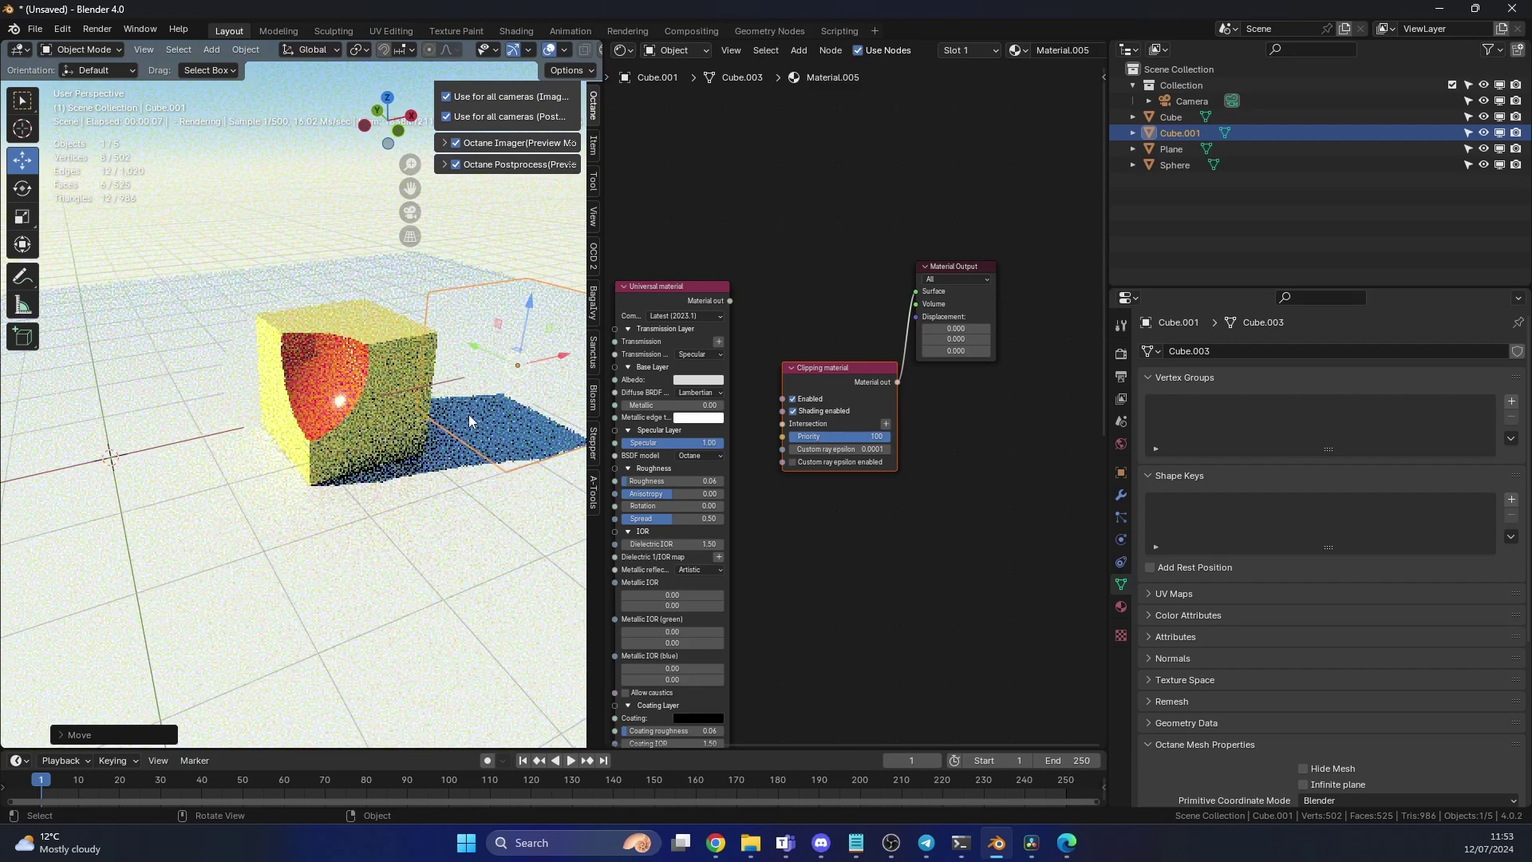
Select the yellow cube and edit its material's Priority value in the node editor.
{"action": "left_click", "coordinate": [396, 307]}
{"action": "left_click", "coordinate": [453, 323]}
{"action": "middle_click_drag", "start_coordinate": [760, 498], "coordinate": [784, 332]}
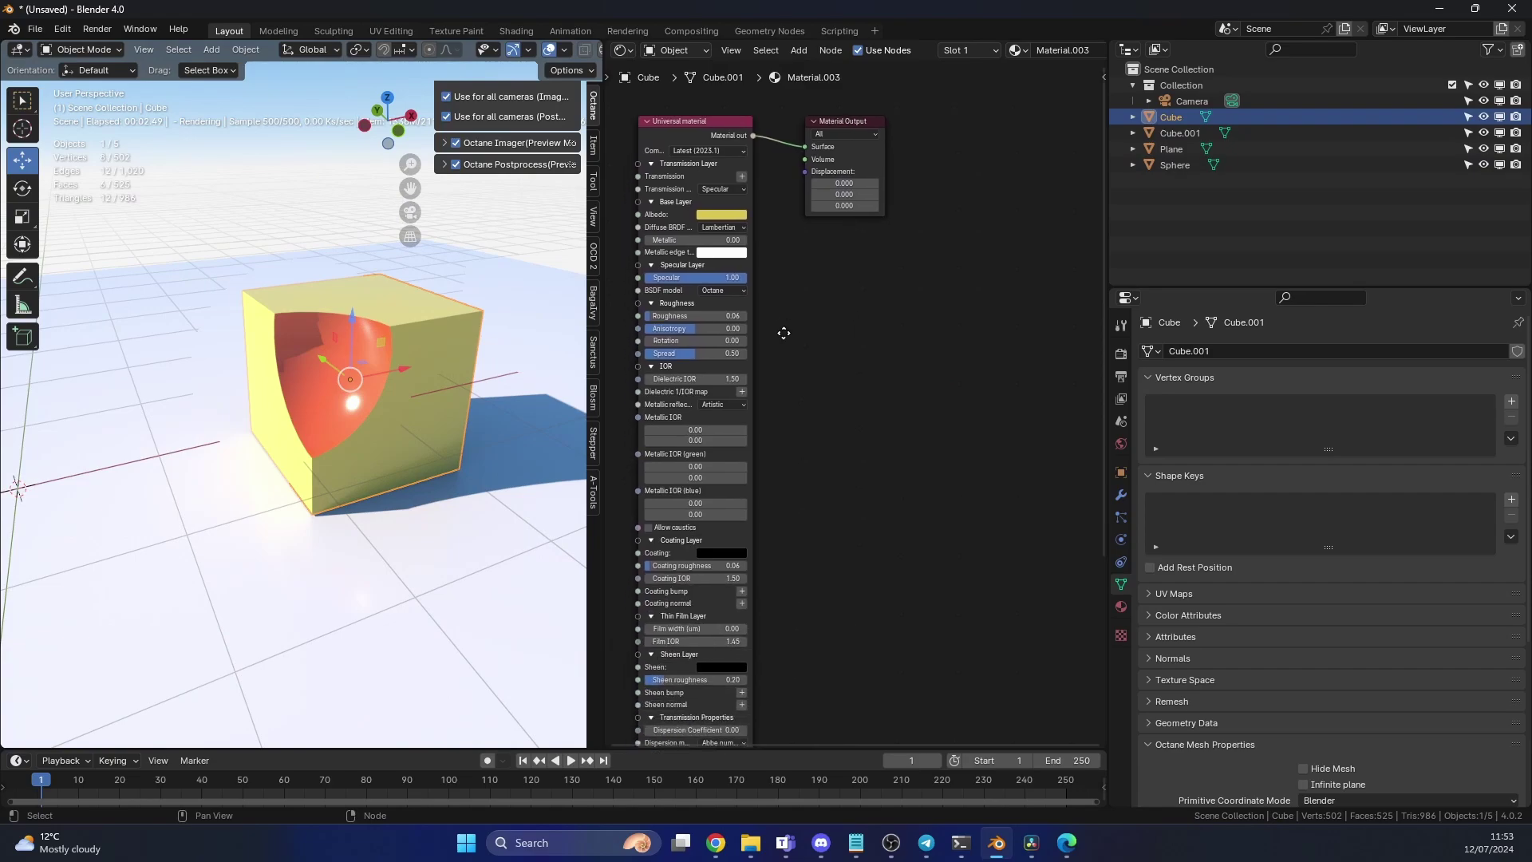
{"action": "middle_click_drag", "start_coordinate": [858, 514], "coordinate": [840, 367]}
{"action": "scroll", "coordinate": [821, 473], "scroll_direction": "down", "scroll_amount": 5, "text": "shift"}
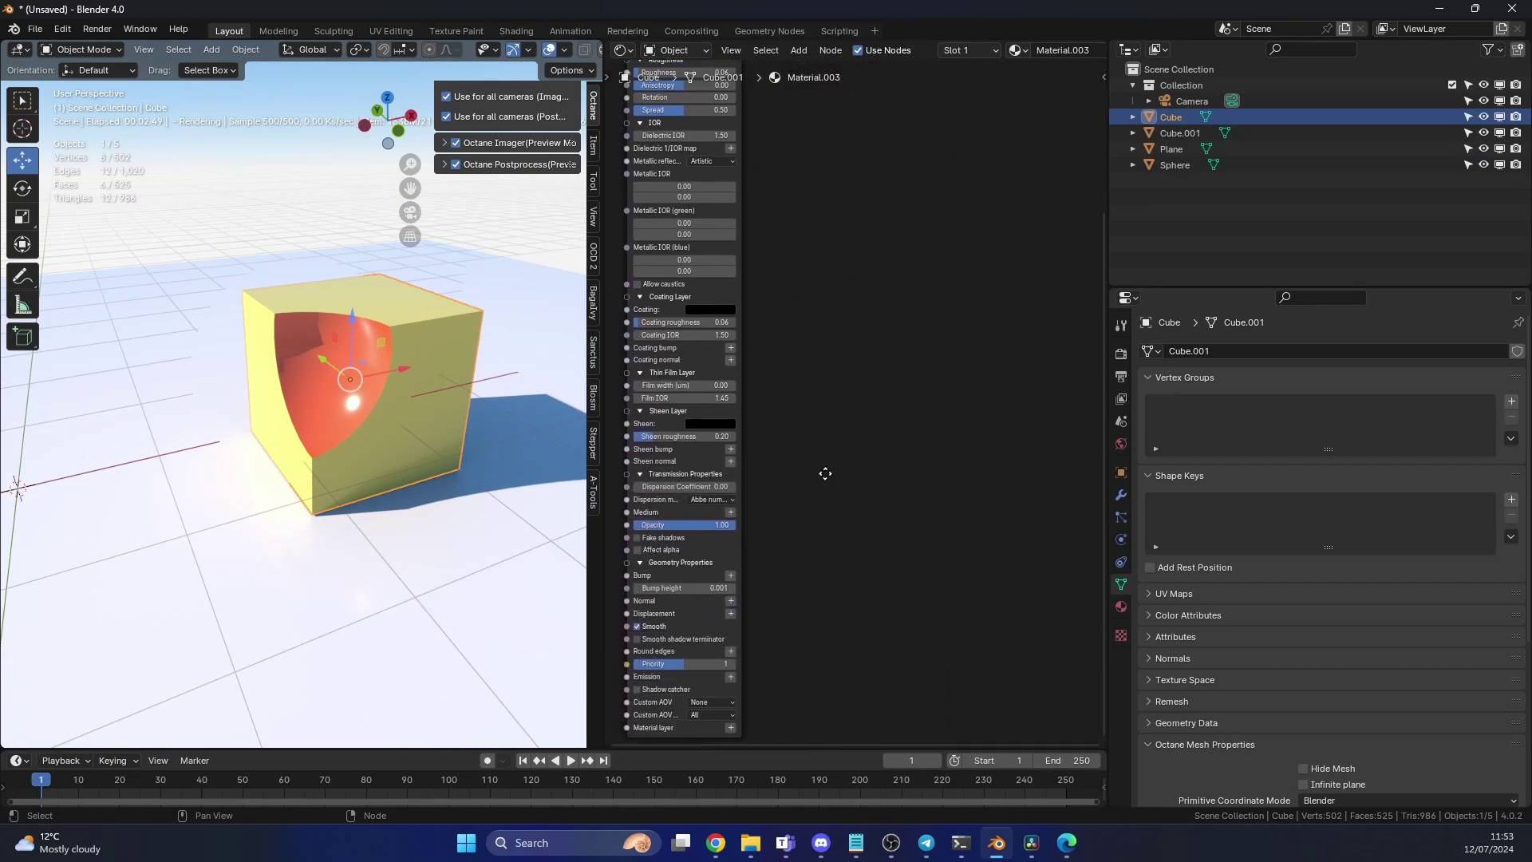
{"action": "scroll", "coordinate": [815, 560], "scroll_direction": "up", "scroll_amount": 1}
{"action": "scroll", "coordinate": [815, 560], "scroll_direction": "down", "scroll_amount": 4, "text": "shift"}
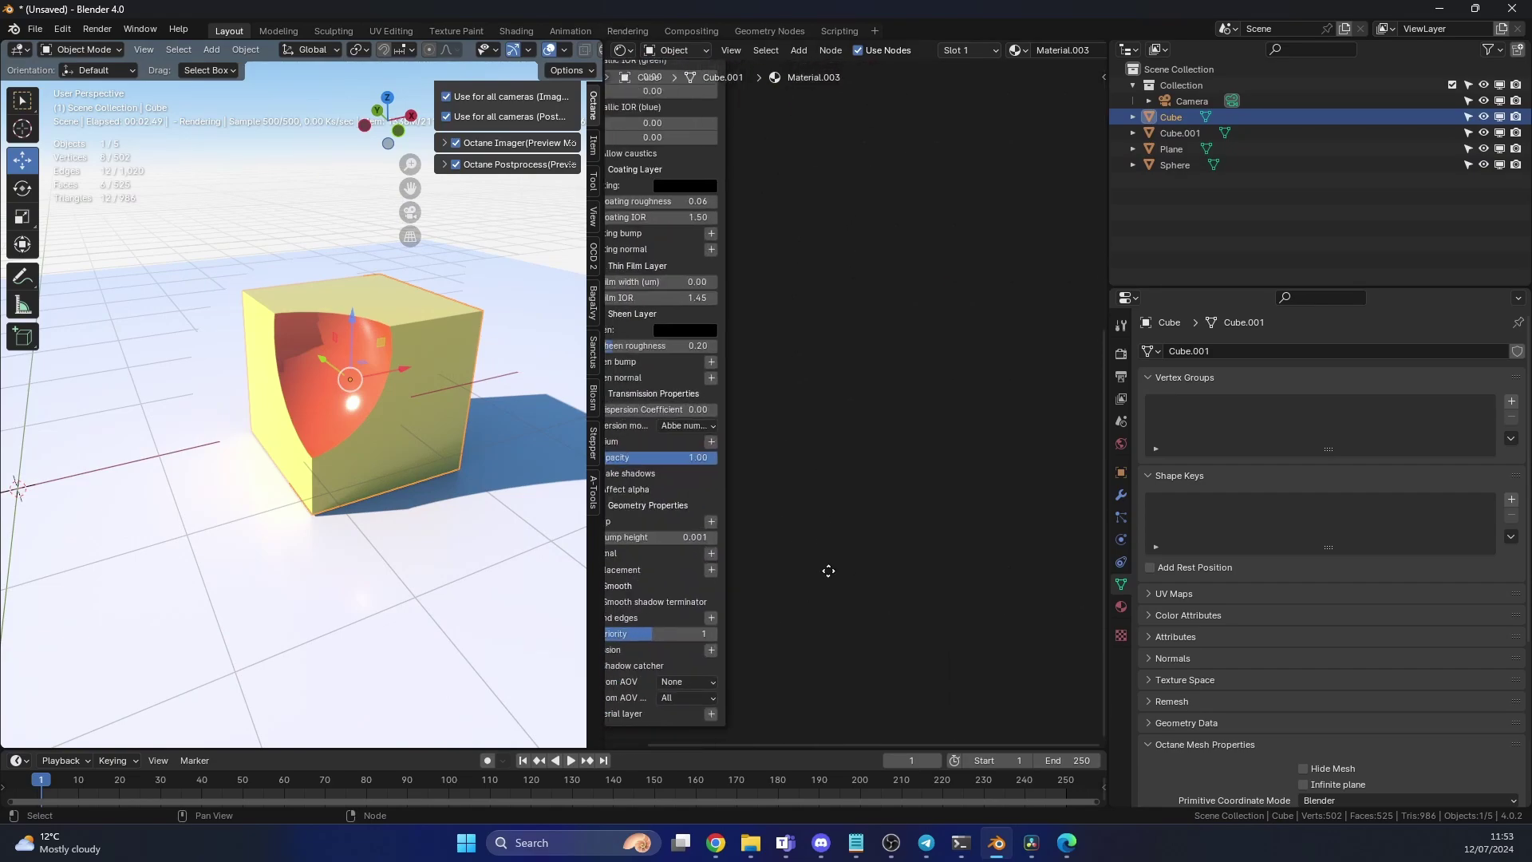
{"action": "scroll", "coordinate": [825, 571], "scroll_direction": "left", "scroll_amount": 3, "text": "ctrl"}
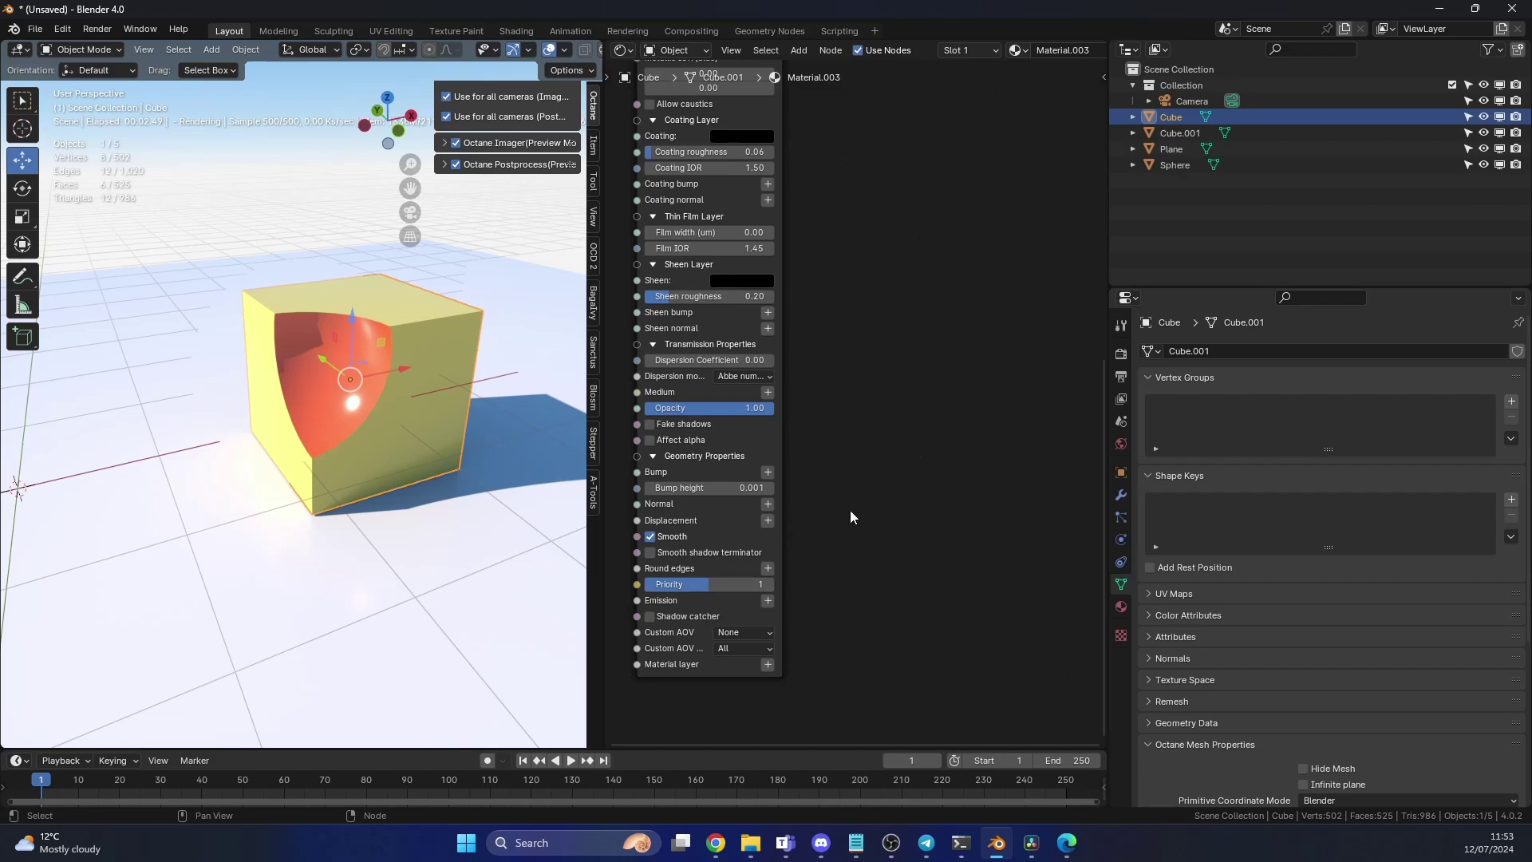
{"action": "scroll", "coordinate": [850, 510], "scroll_direction": "down", "scroll_amount": 1}
{"action": "double_click", "coordinate": [744, 559]}
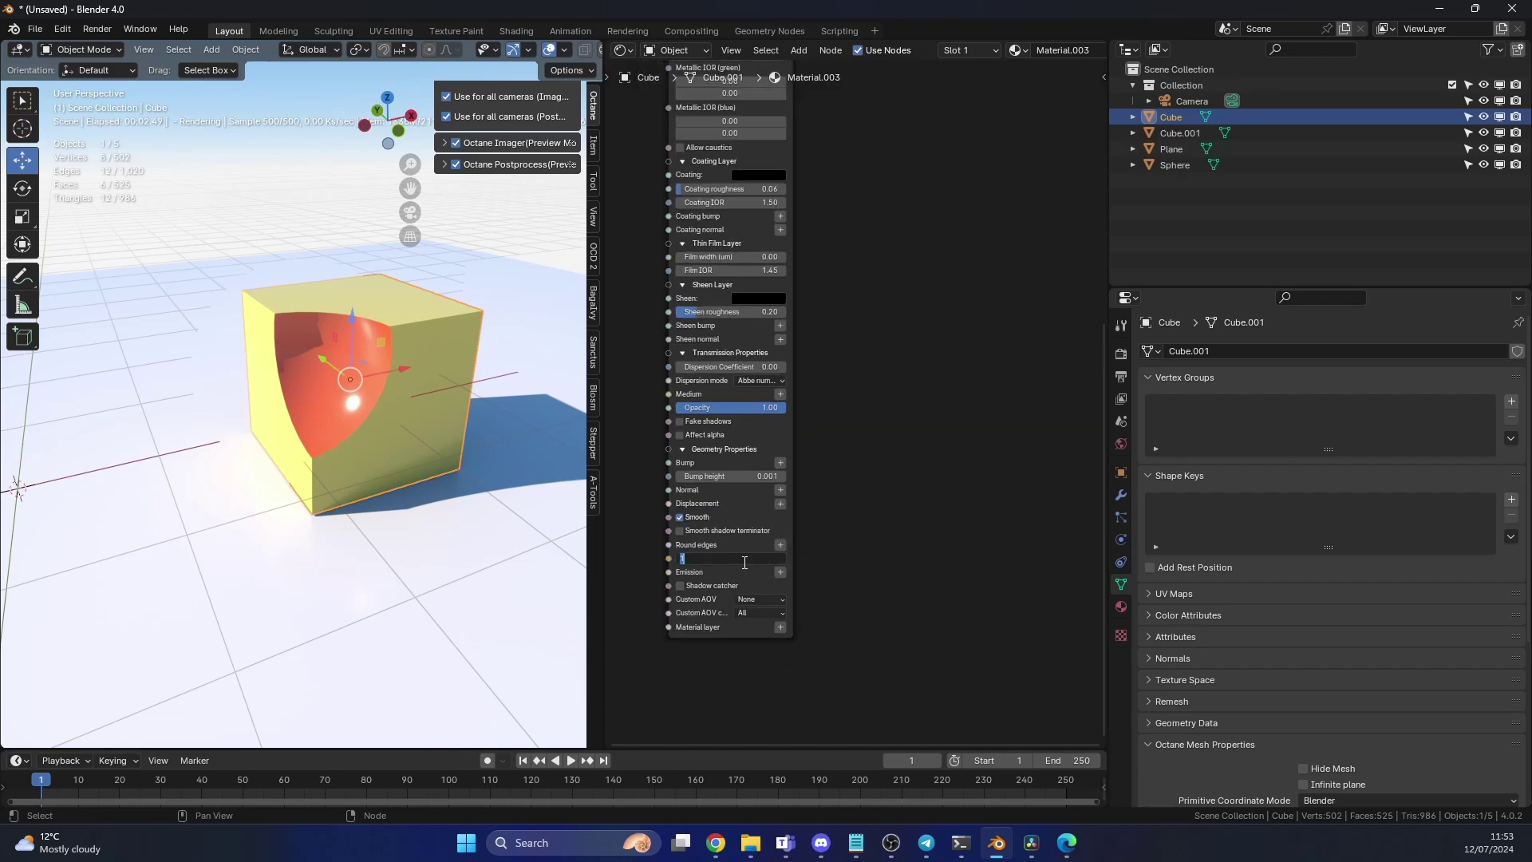
Select Cube.001 and start editing its Clipping material's Priority field.
{"action": "left_click", "coordinate": [544, 324]}
{"action": "scroll", "coordinate": [878, 499], "scroll_direction": "up", "scroll_amount": 1, "text": "shift"}
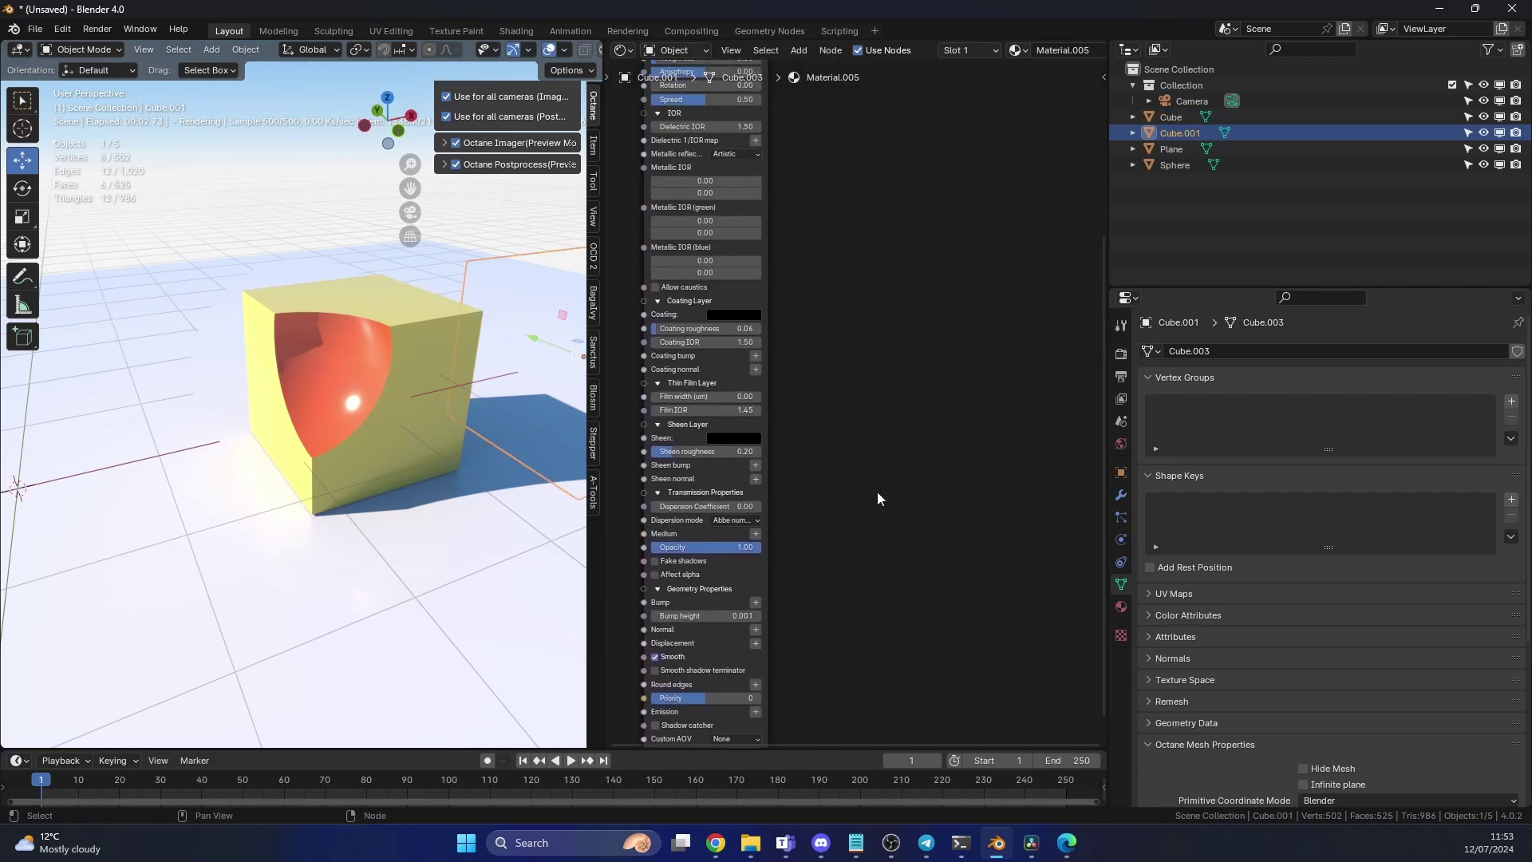
{"action": "scroll", "coordinate": [825, 419], "scroll_direction": "down", "scroll_amount": 3}
{"action": "scroll", "coordinate": [825, 419], "scroll_direction": "up", "scroll_amount": 3, "text": "shift"}
{"action": "scroll", "coordinate": [758, 295], "scroll_direction": "up", "scroll_amount": 3}
{"action": "double_click", "coordinate": [750, 224]}
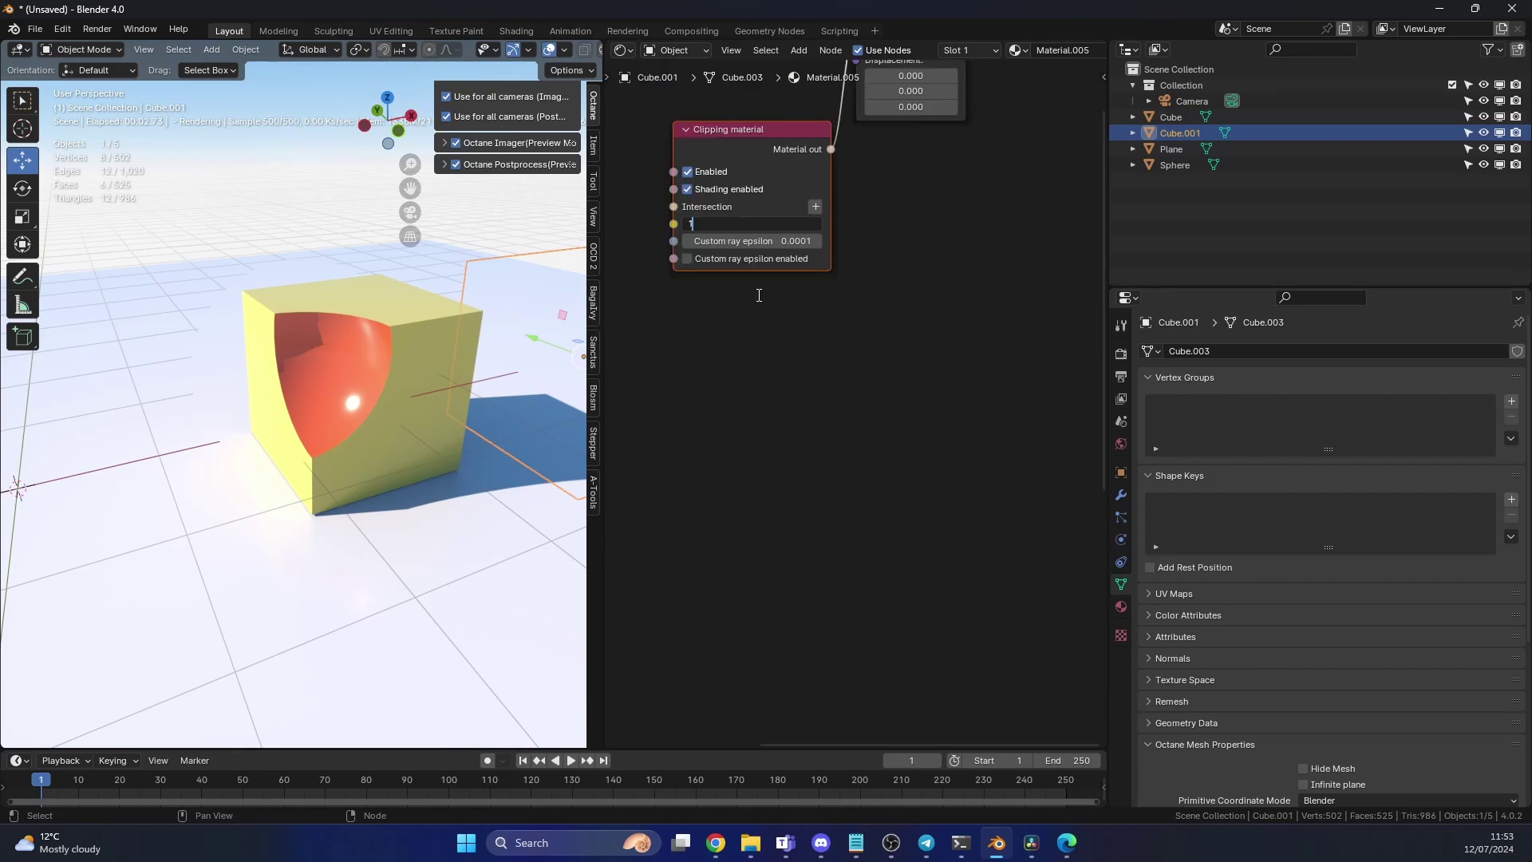
Confirm the clipping Priority of 1 and move Cube.001 along X into the yellow cube.
{"action": "key", "text": "Return"}
{"action": "middle_click_drag", "start_coordinate": [431, 351], "coordinate": [482, 346]}
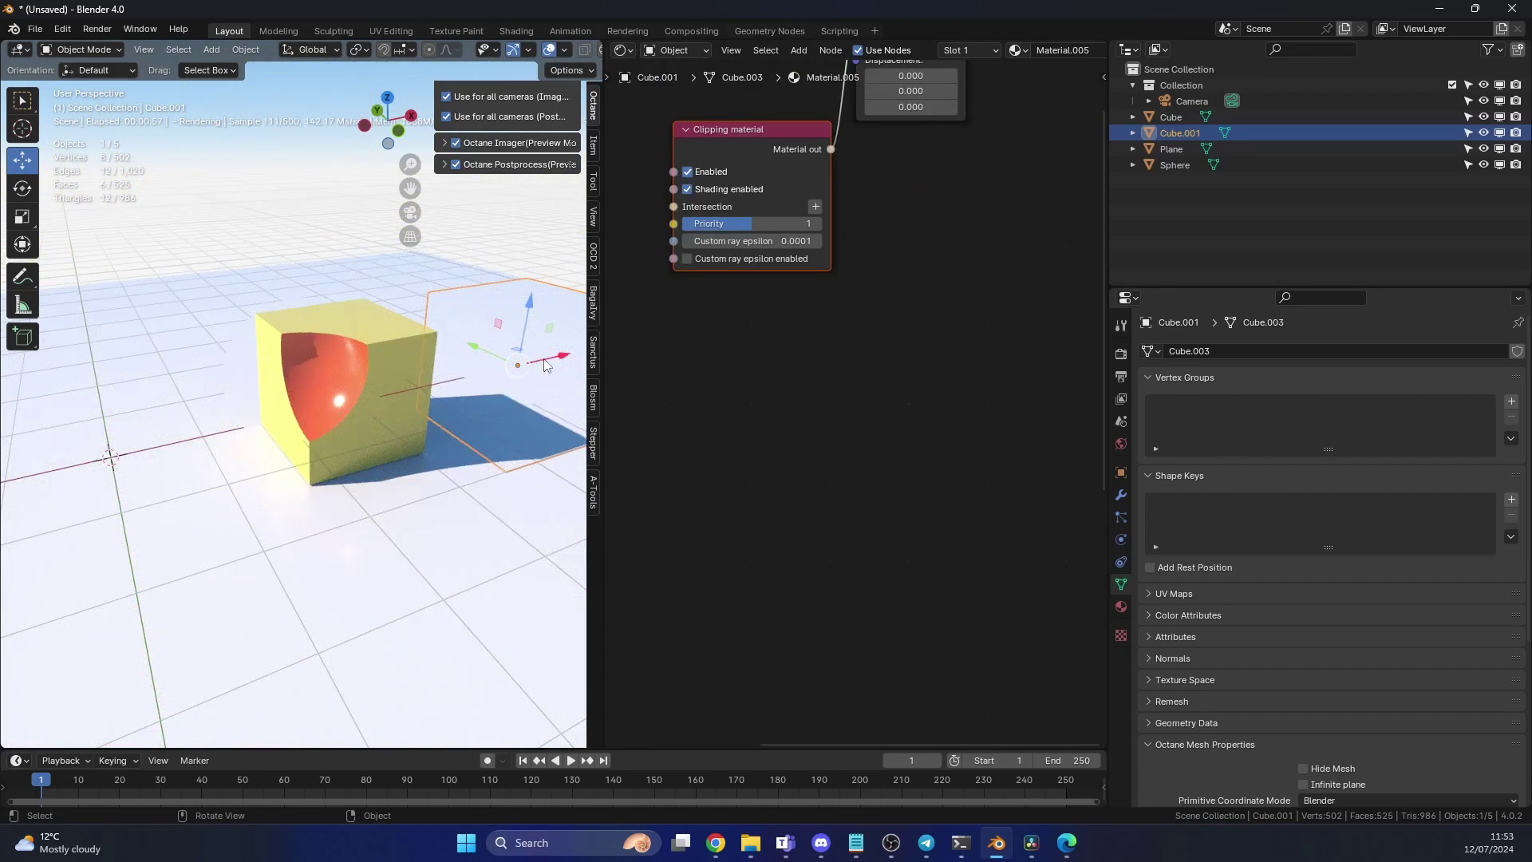
{"action": "left_click_drag", "start_coordinate": [544, 364], "coordinate": [434, 409]}
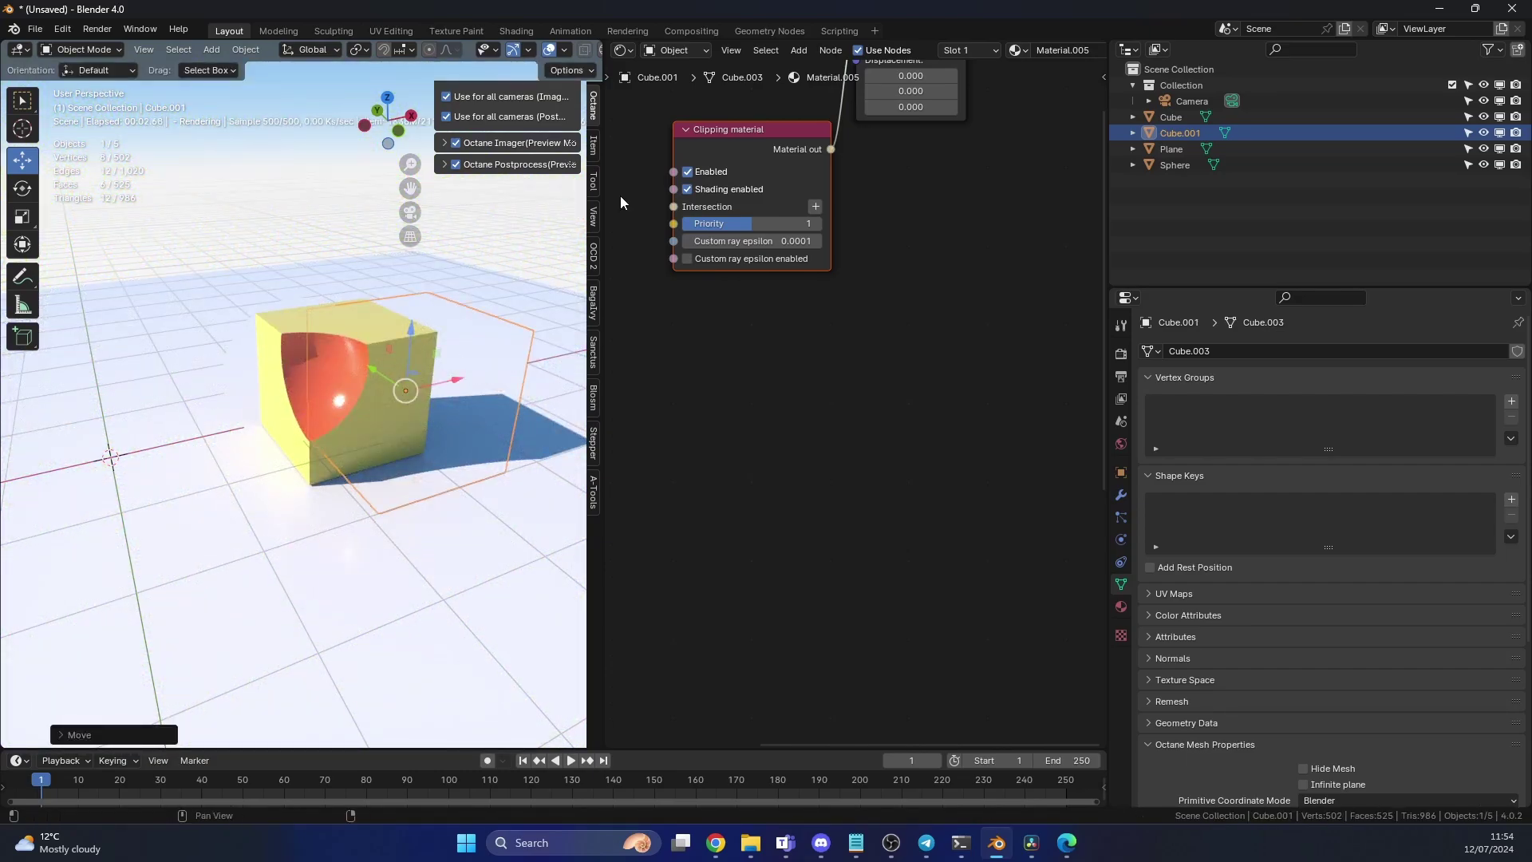
Change the clipping material's Priority to 3 to carve a stepped notch.
{"action": "double_click", "coordinate": [727, 225]}
{"action": "type", "text": "3"}
{"action": "key", "text": "Return"}
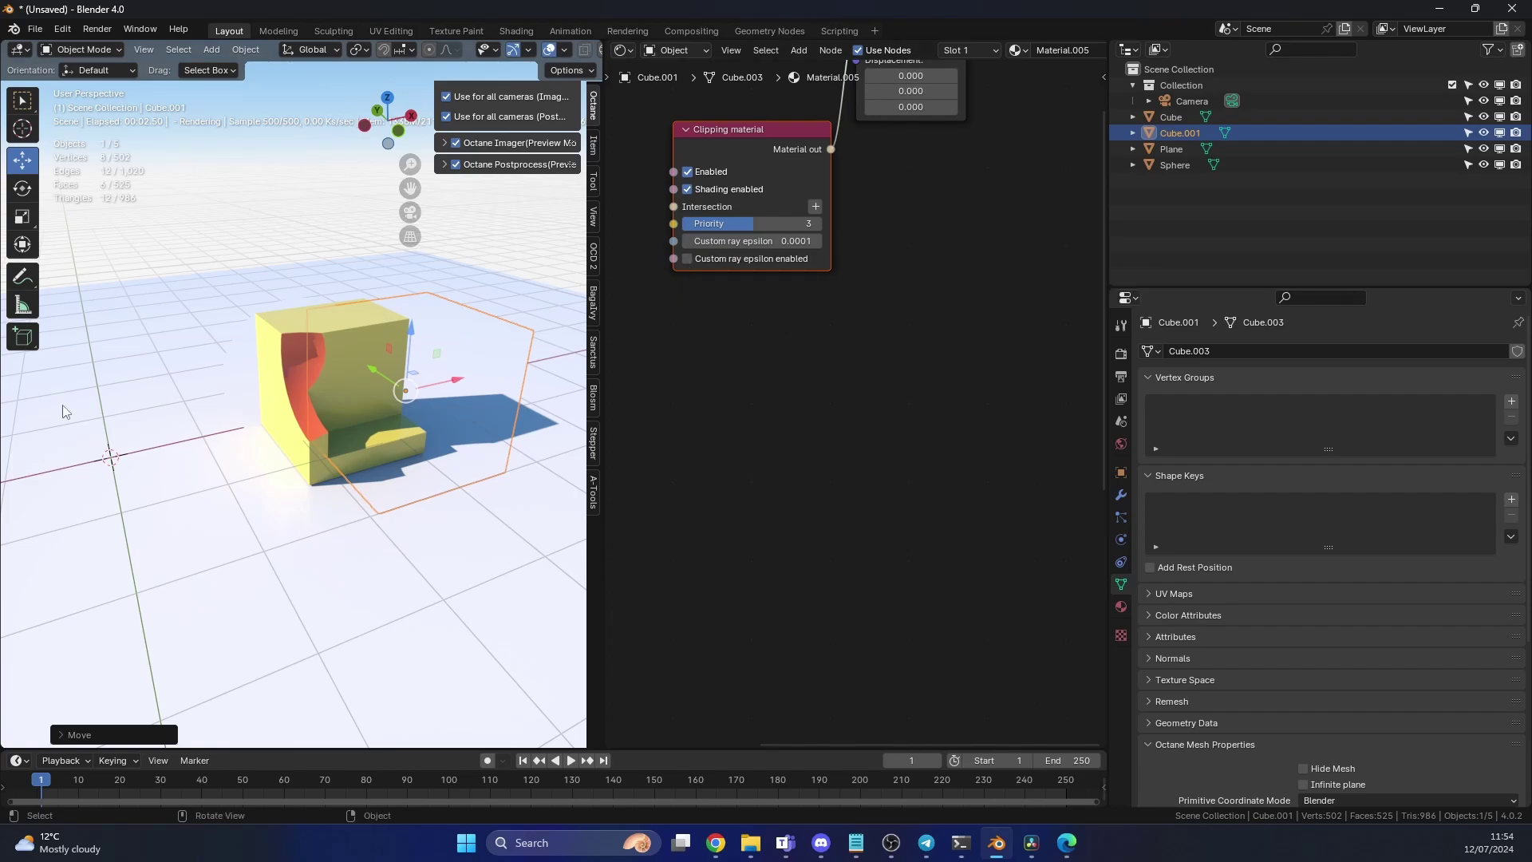
{"action": "key", "text": "alt+Tab"}
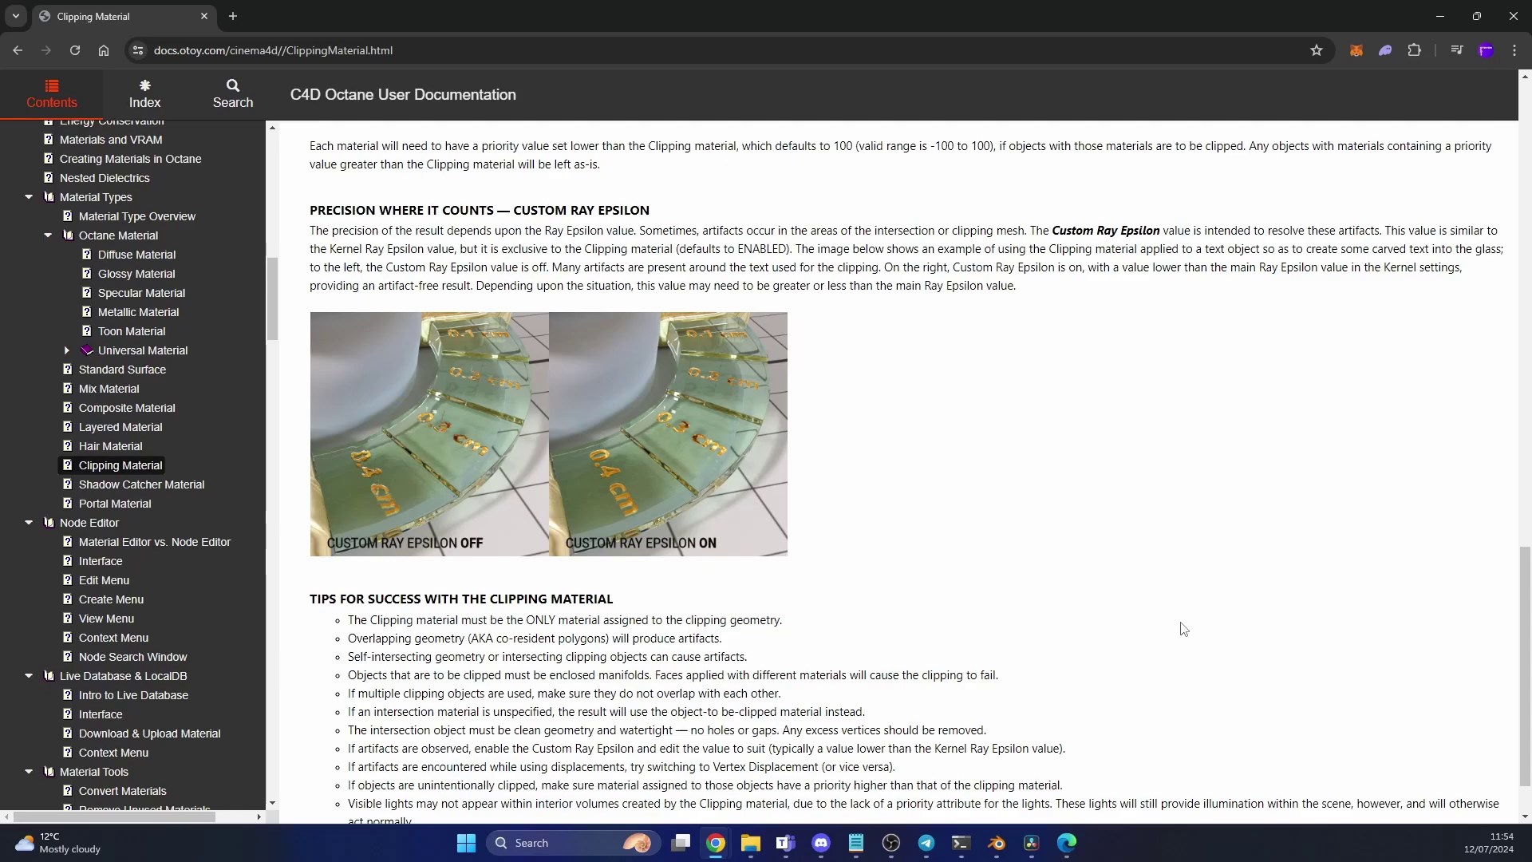
Read through the Octane Clipping Material tips in Chrome, then return to Blender.
{"action": "scroll", "coordinate": [981, 608], "scroll_direction": "down", "scroll_amount": 1}
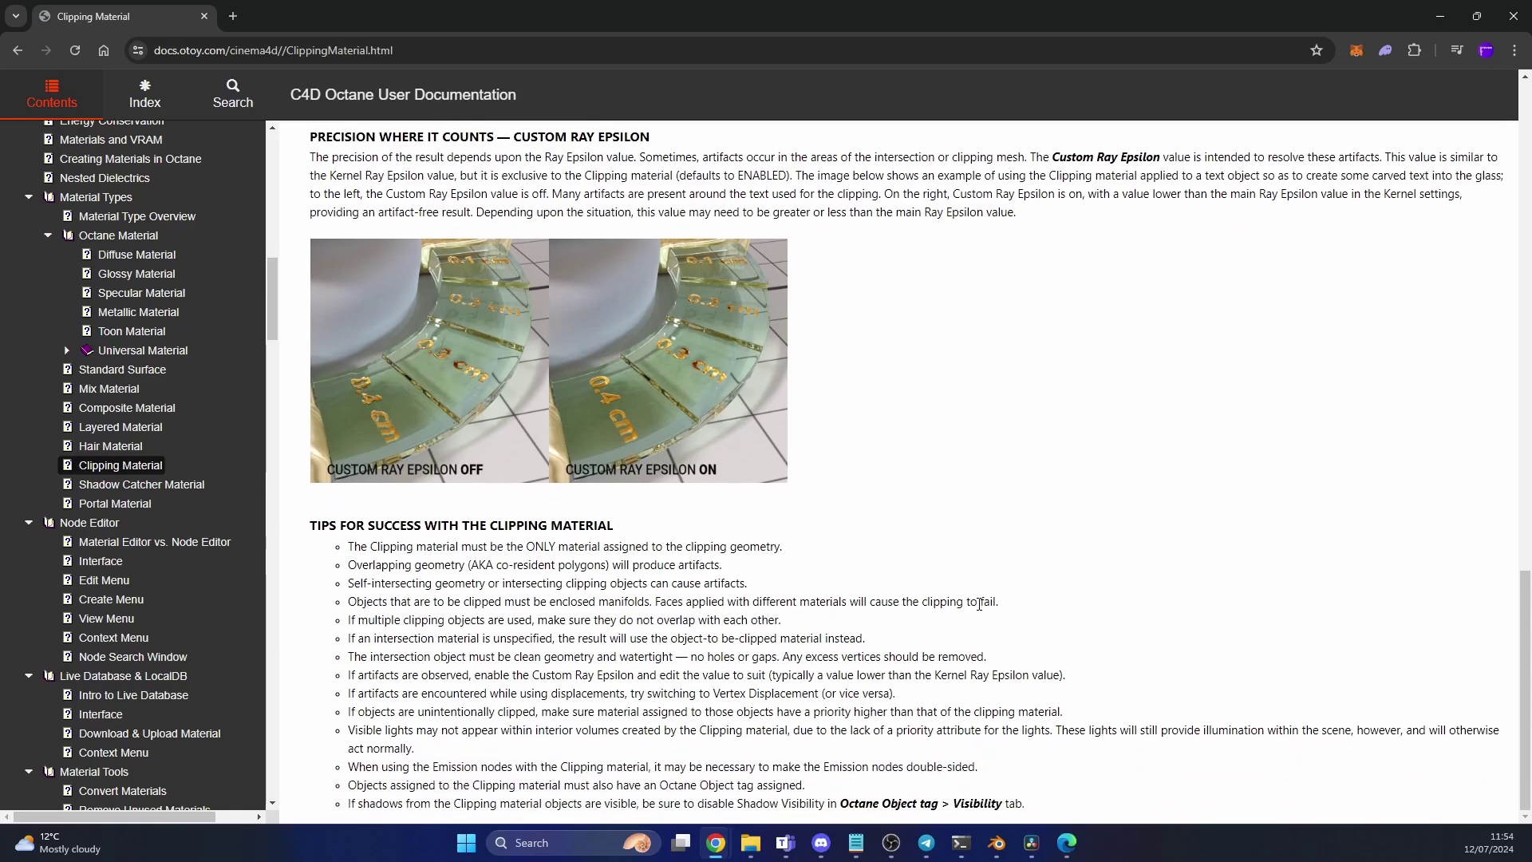
{"action": "scroll", "coordinate": [978, 605], "scroll_direction": "up", "scroll_amount": 5}
{"action": "scroll", "coordinate": [968, 623], "scroll_direction": "down", "scroll_amount": 5}
{"action": "key", "text": "alt+Tab"}
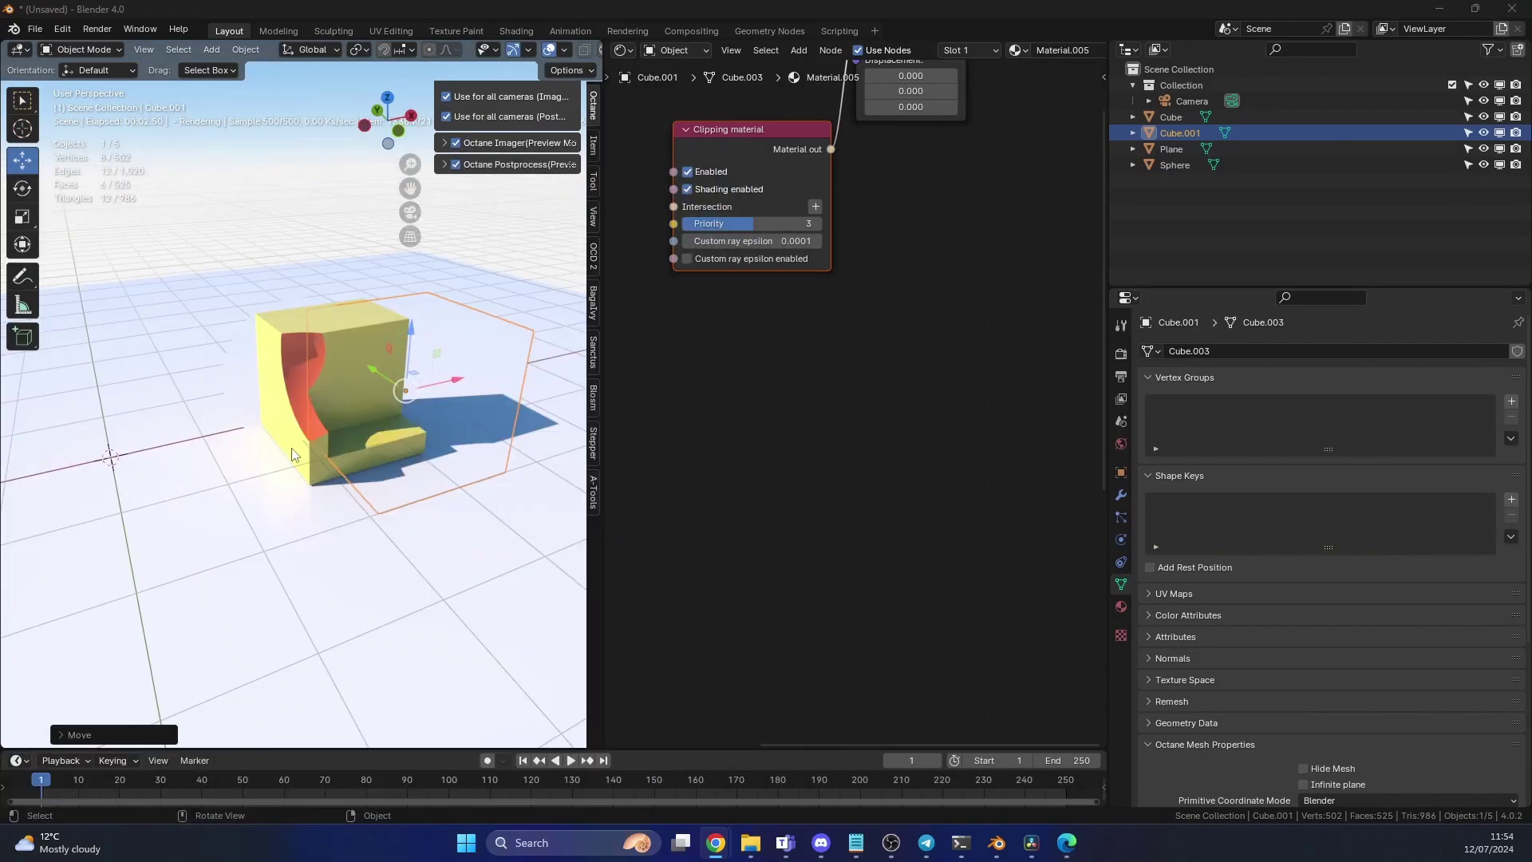